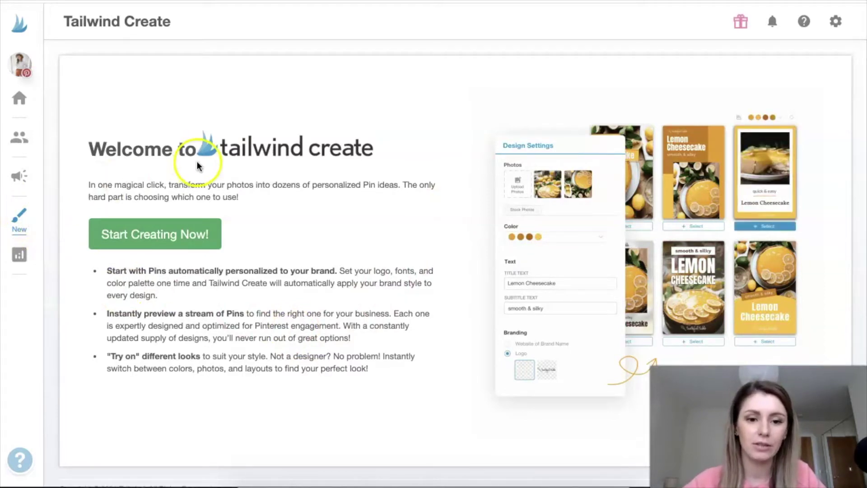
# Start creating and confirm cappuccinoandfashion.com as the brand name.
pyautogui.click(157, 241)
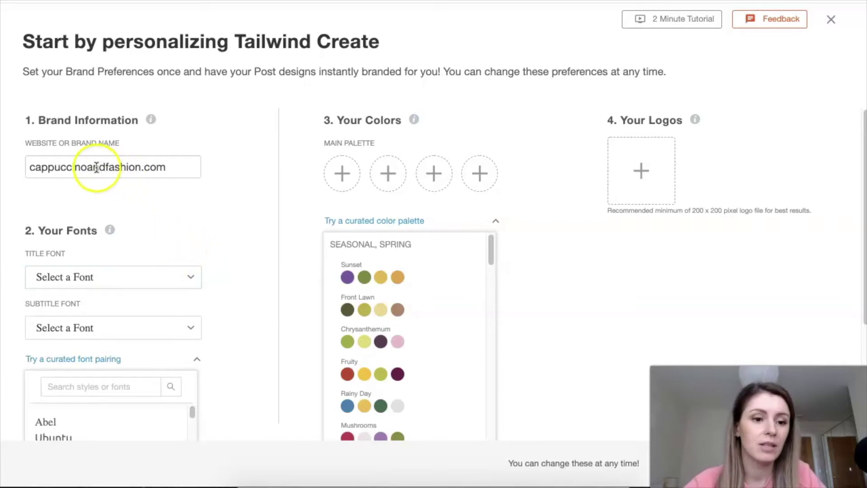
pyautogui.click(42, 166)
pyautogui.click(174, 166)
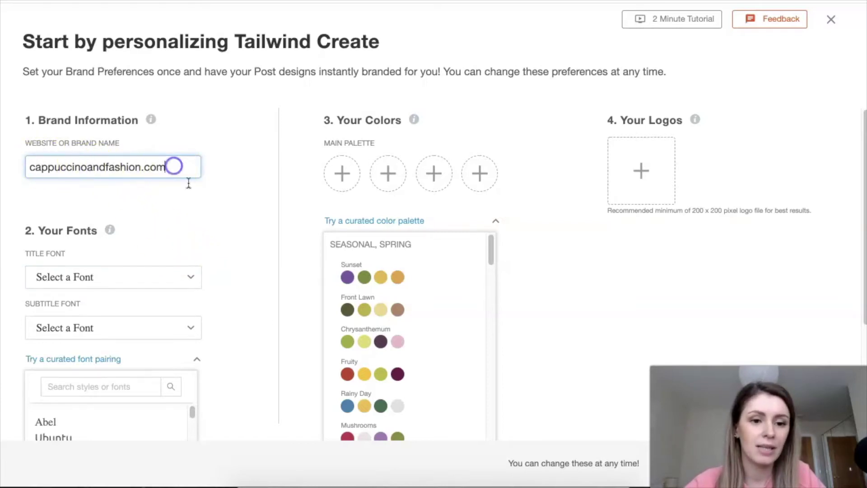
pyautogui.scroll(-1, 244, 183)
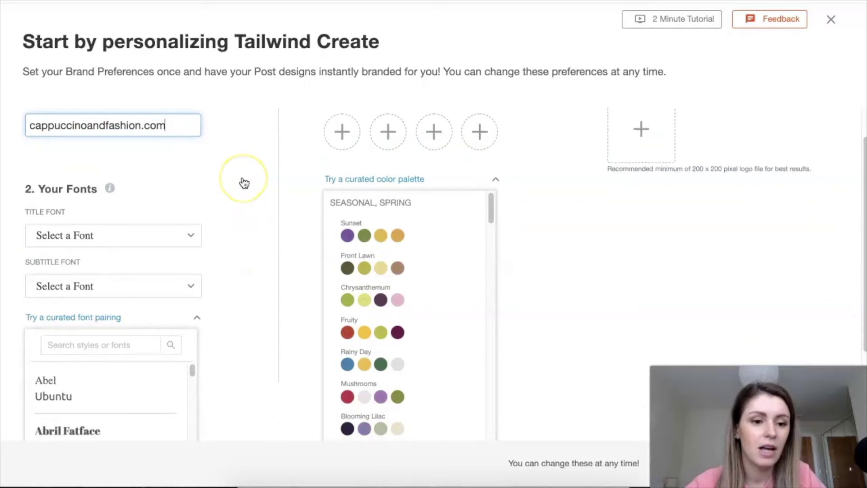
# Try the Dosis / Open Sans pairing and set the title font to Open Sans.
pyautogui.click(243, 183)
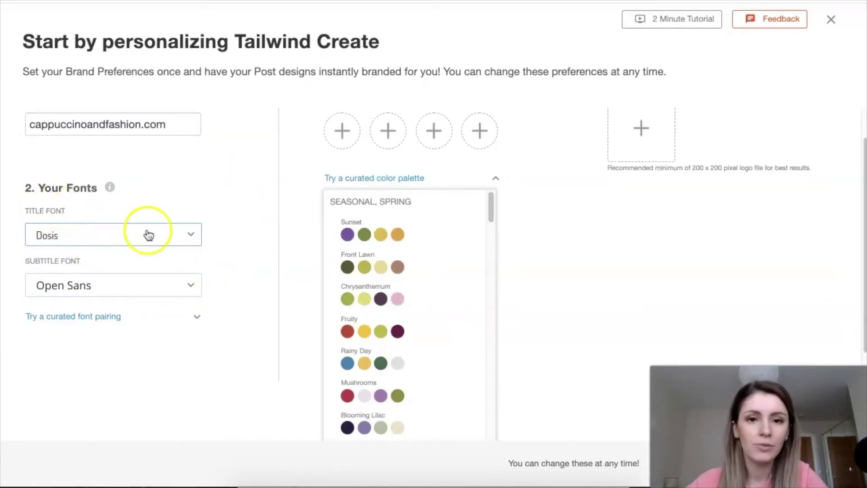
pyautogui.click(142, 289)
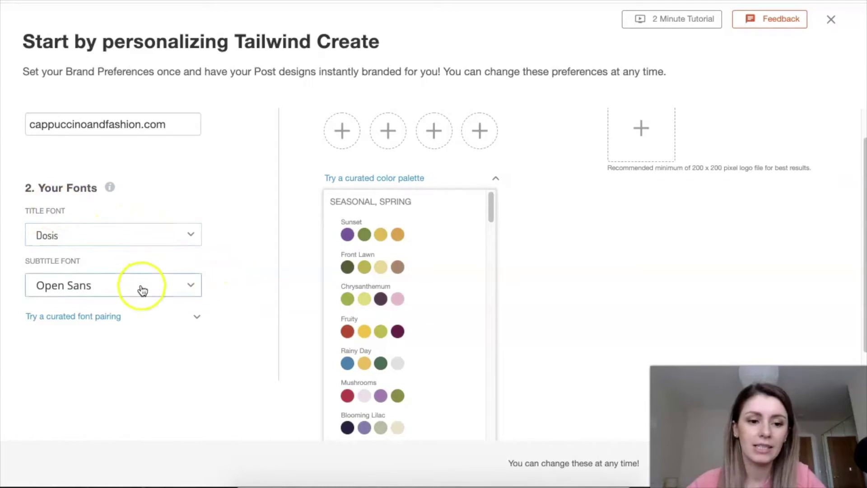
pyautogui.click(169, 238)
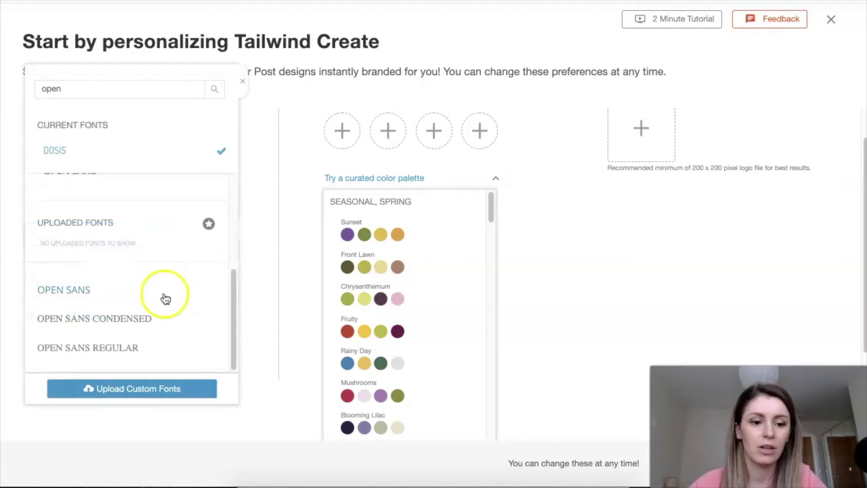
pyautogui.click(75, 288)
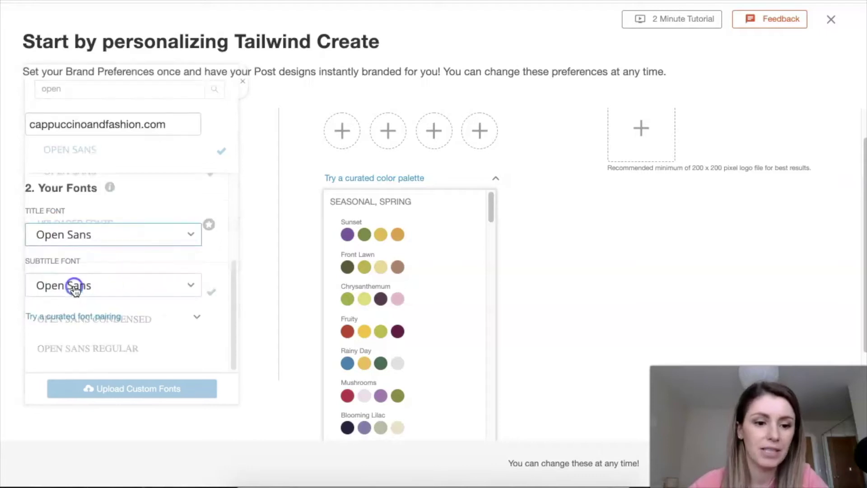
# Apply the curated Abril Fatface / Lato font pairing.
pyautogui.click(199, 317)
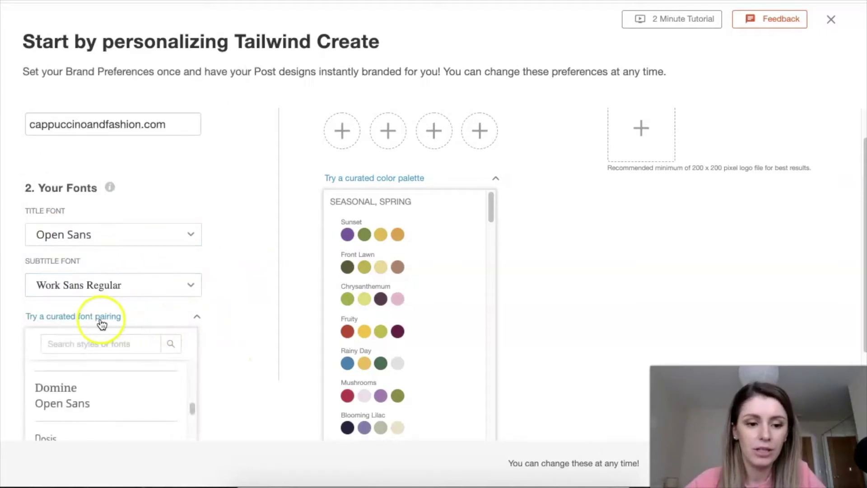
pyautogui.scroll(-2, 242, 319)
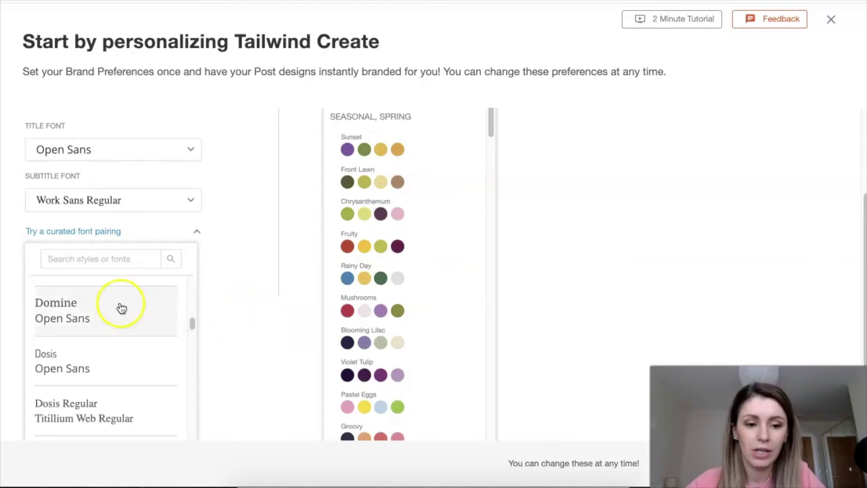
pyautogui.moveTo(192, 325); pyautogui.dragTo(194, 287)
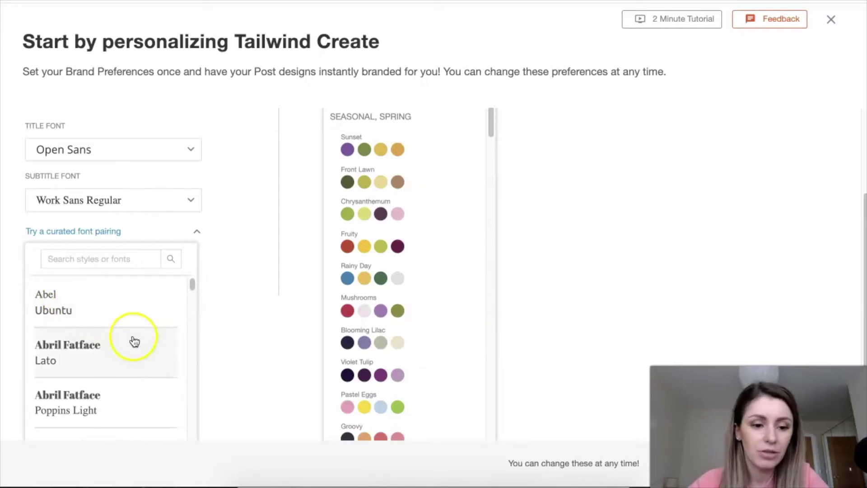
pyautogui.scroll(-1, 130, 360)
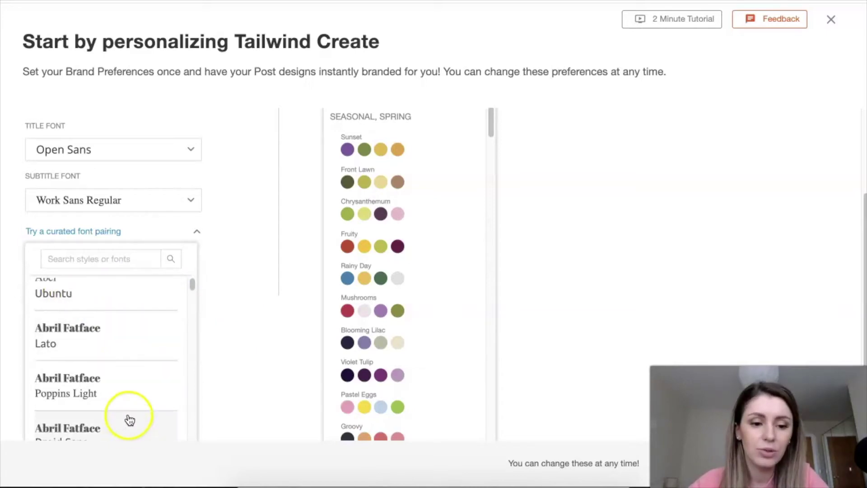
pyautogui.click(128, 348)
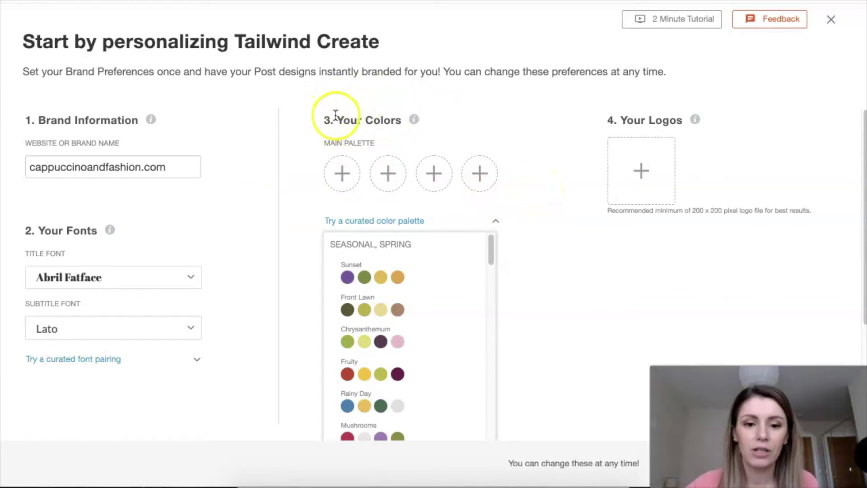
# Fill Main Palette with a curated golden-yellow, two soft pinks and bright pink palette.
pyautogui.scroll(-1, 308, 198)
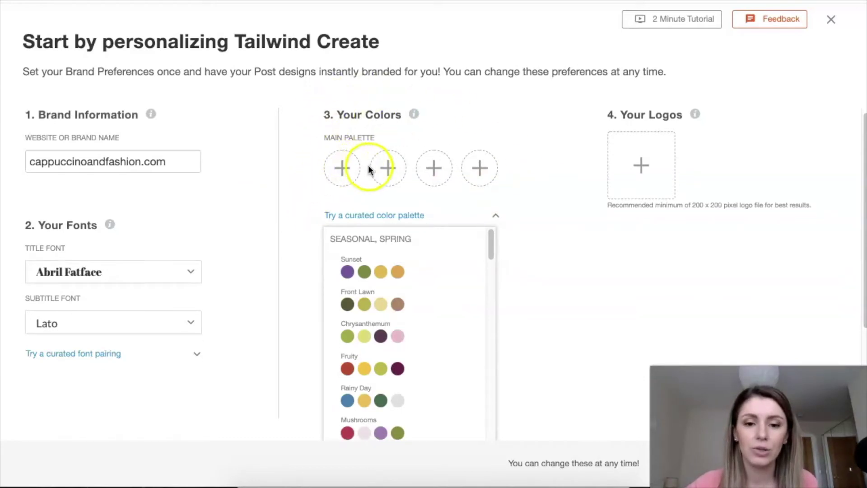
pyautogui.click(482, 170)
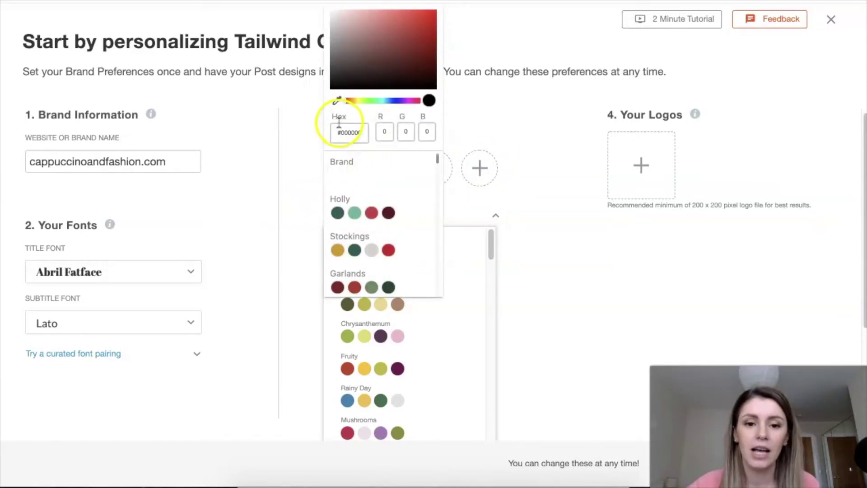
pyautogui.click(351, 132)
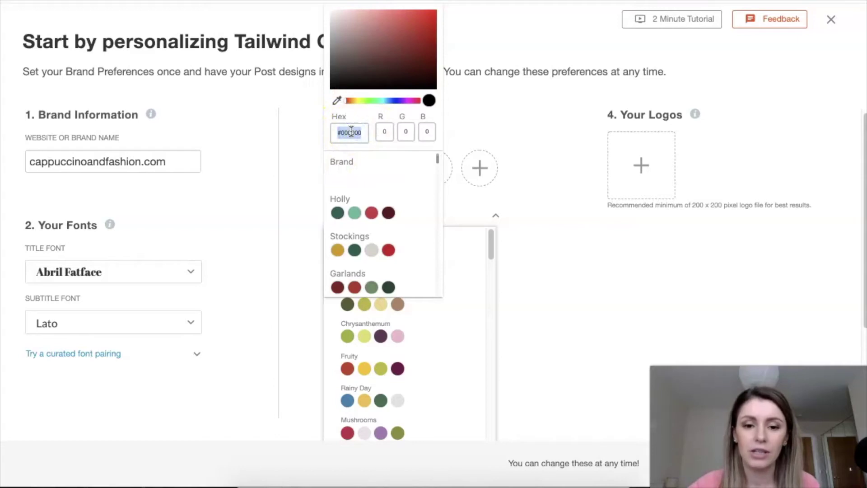
pyautogui.click(486, 196)
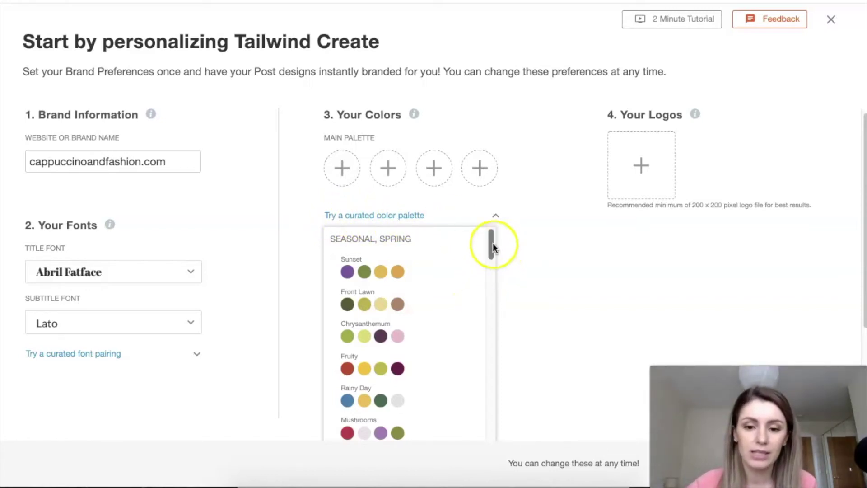
pyautogui.moveTo(490, 243); pyautogui.dragTo(490, 252)
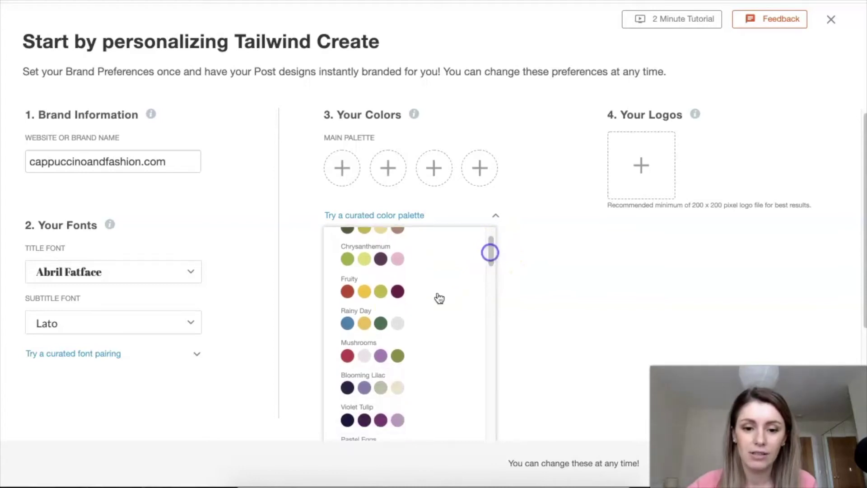
pyautogui.scroll(-2, 450, 333)
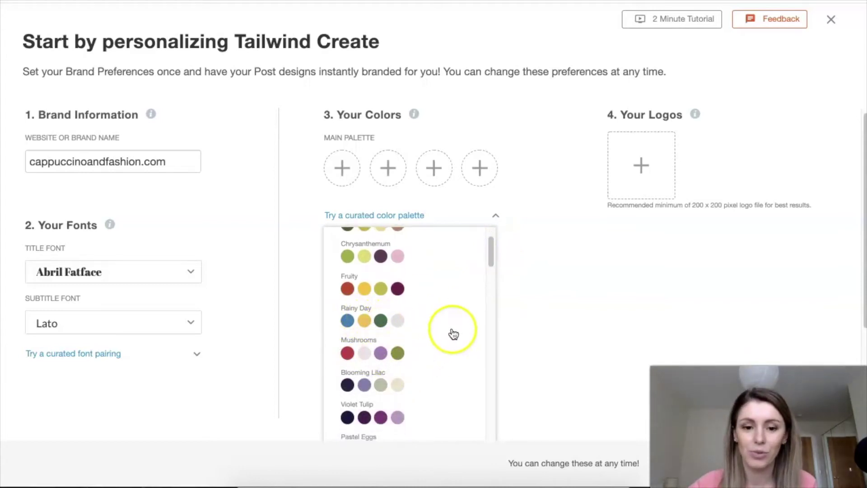
pyautogui.scroll(-5, 456, 325)
pyautogui.moveTo(489, 280); pyautogui.dragTo(487, 314)
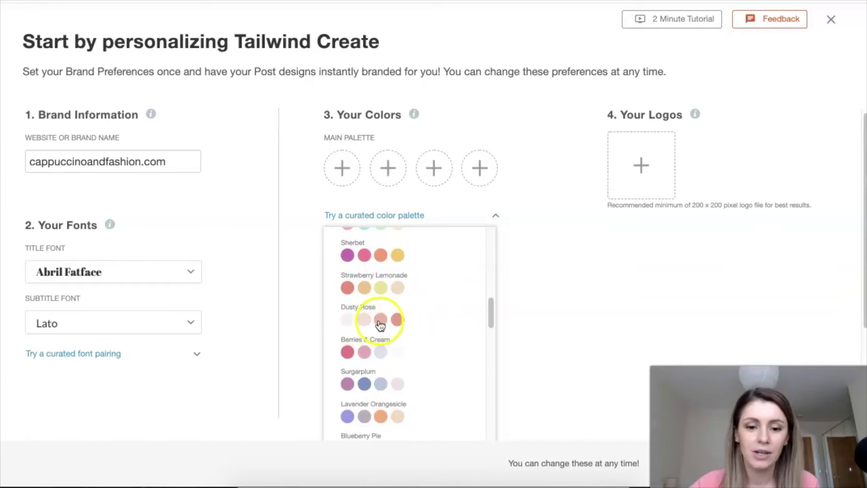
pyautogui.moveTo(491, 310); pyautogui.dragTo(480, 408)
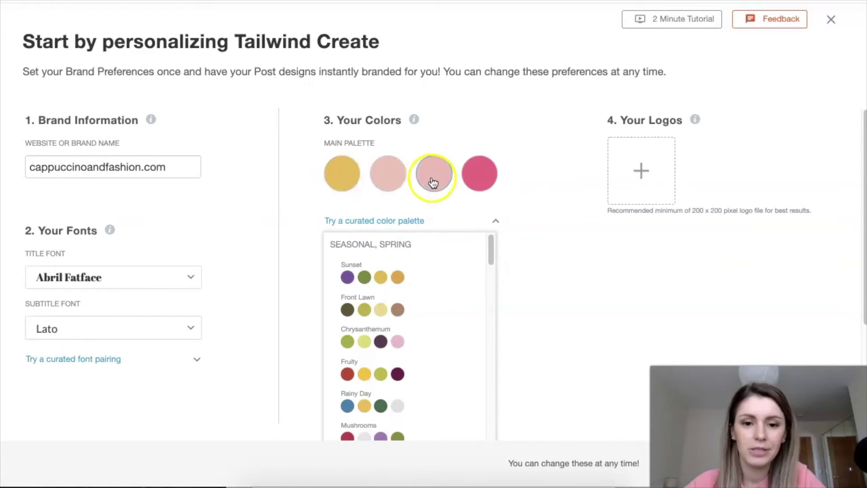
pyautogui.click(496, 221)
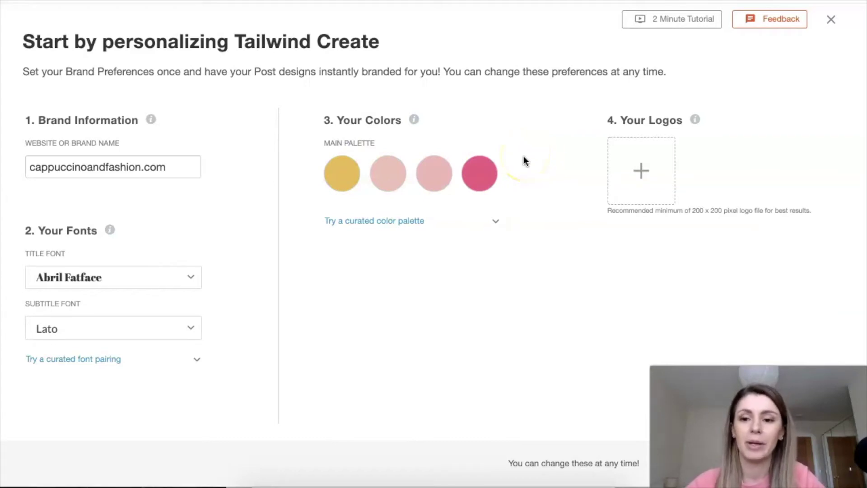
# Upload the Cappuccino and Fashion logo and save the brand preferences.
pyautogui.click(645, 169)
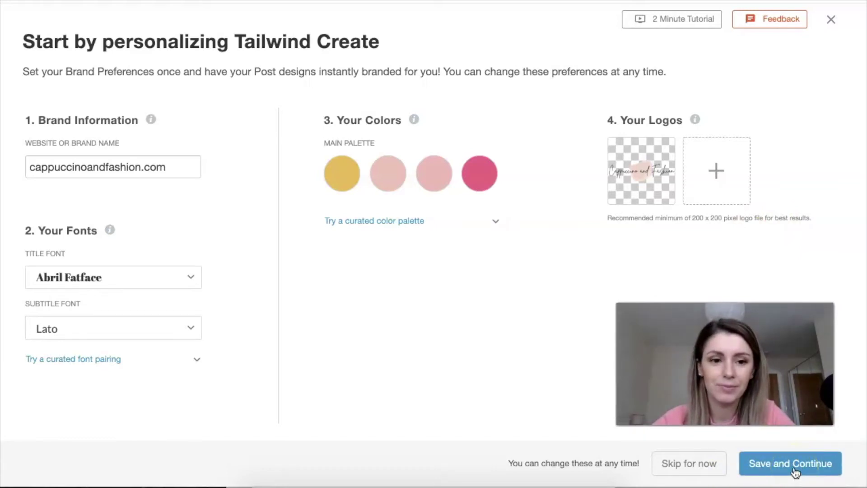
pyautogui.click(220, 213)
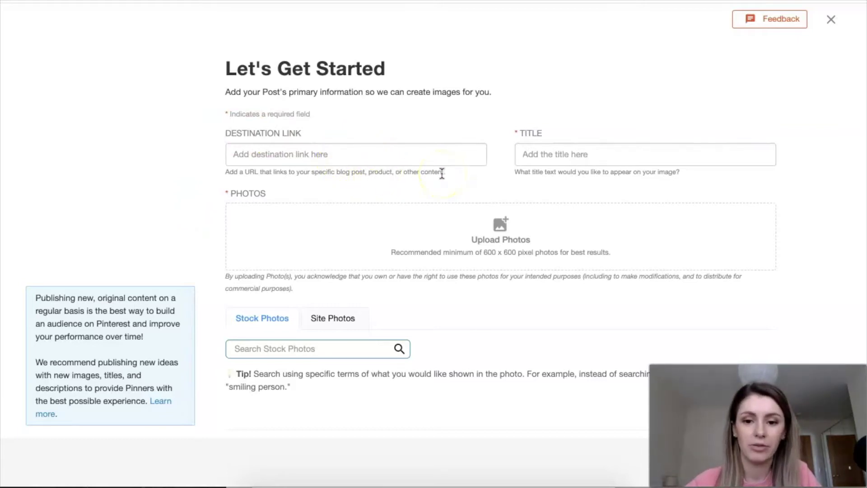
pyautogui.click(280, 153)
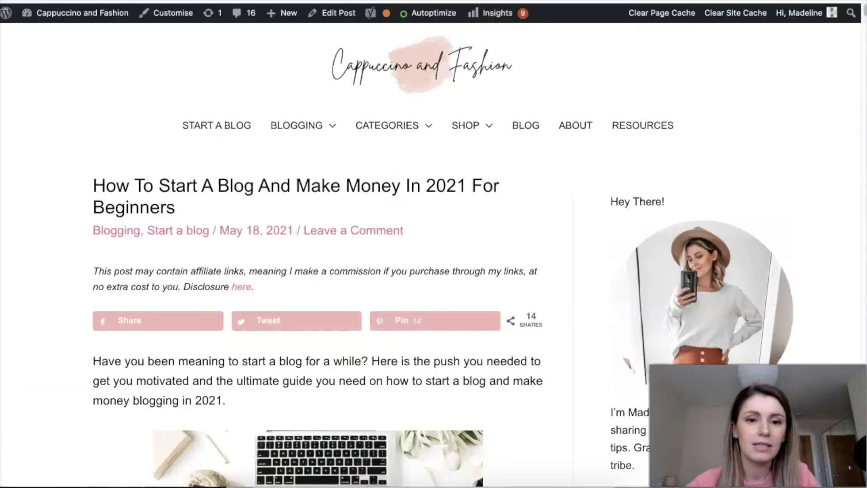
pyautogui.scroll(-3, 68, 181)
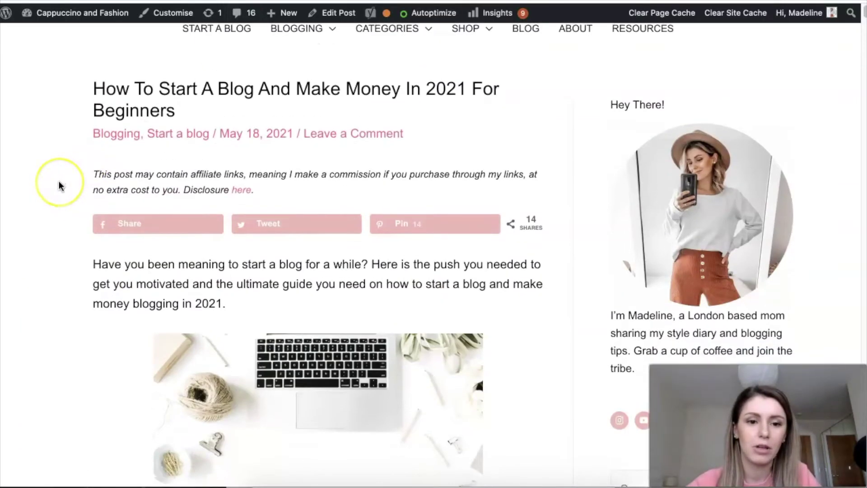
pyautogui.scroll(3, 61, 188)
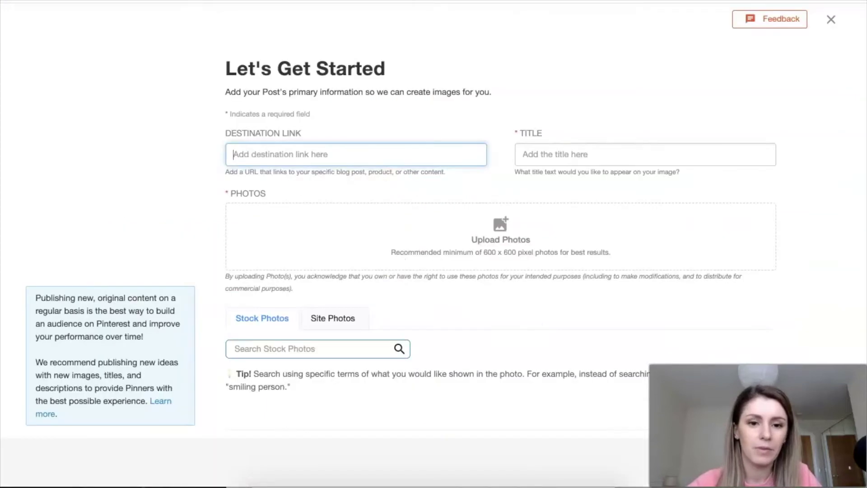
# Paste the blog post link and keep the auto-filled title 'How to Start a Blog and Make Money in 2021 for Beginners'.
pyautogui.click(331, 156)
pyautogui.write('https://cappuccinoandfashion.com/how-to-start-a-blog-and-make-money')
pyautogui.click(418, 131)
pyautogui.click(811, 149)
pyautogui.click(680, 159)
pyautogui.click(741, 192)
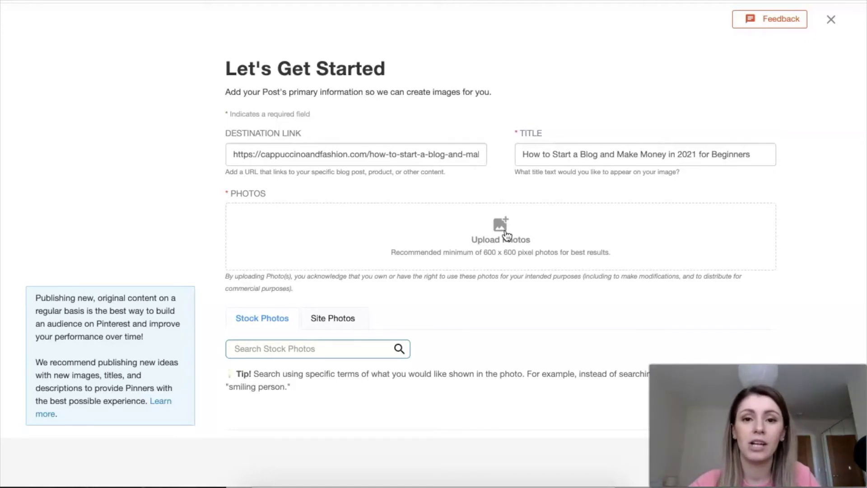
# Upload five photos and generate the pin designs.
pyautogui.click(492, 243)
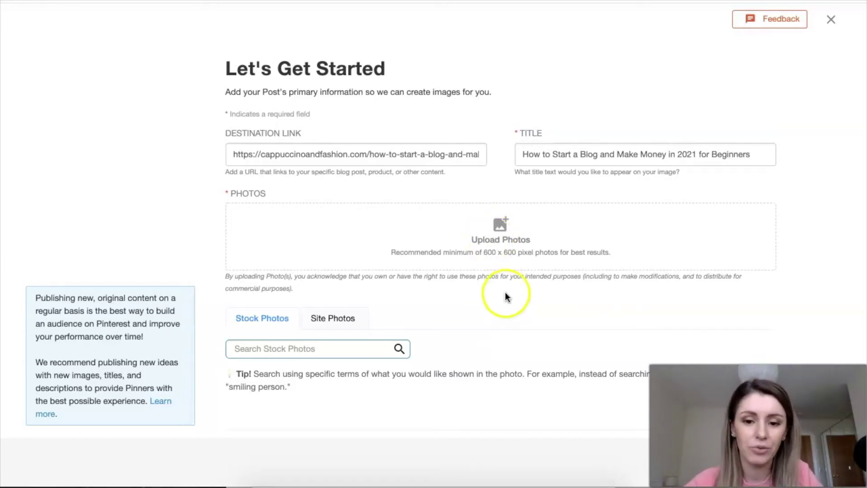
pyautogui.click(495, 231)
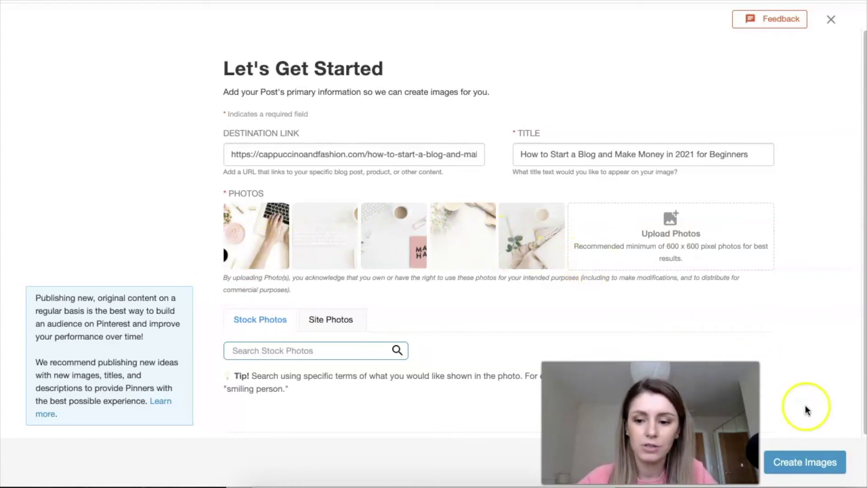
pyautogui.click(818, 465)
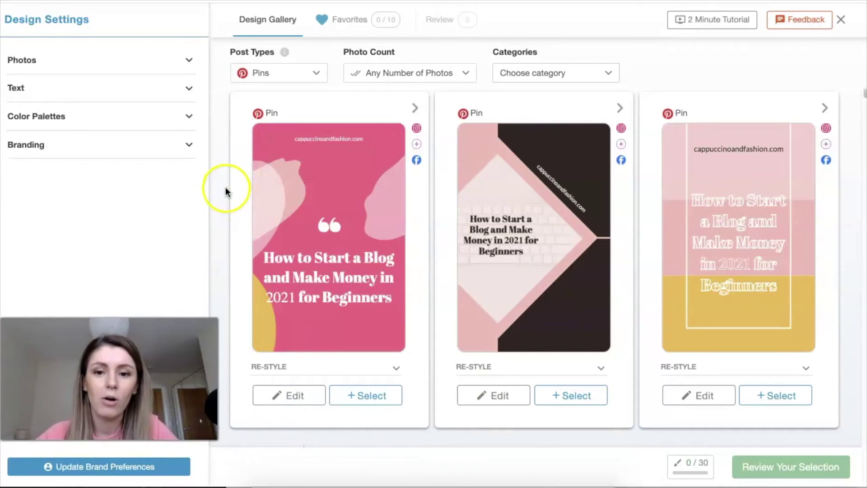
pyautogui.scroll(-7, 637, 213)
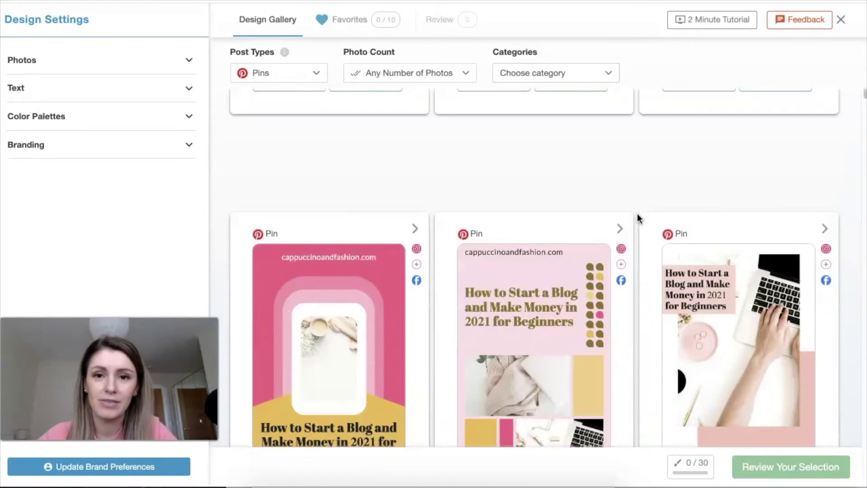
pyautogui.scroll(-2, 637, 213)
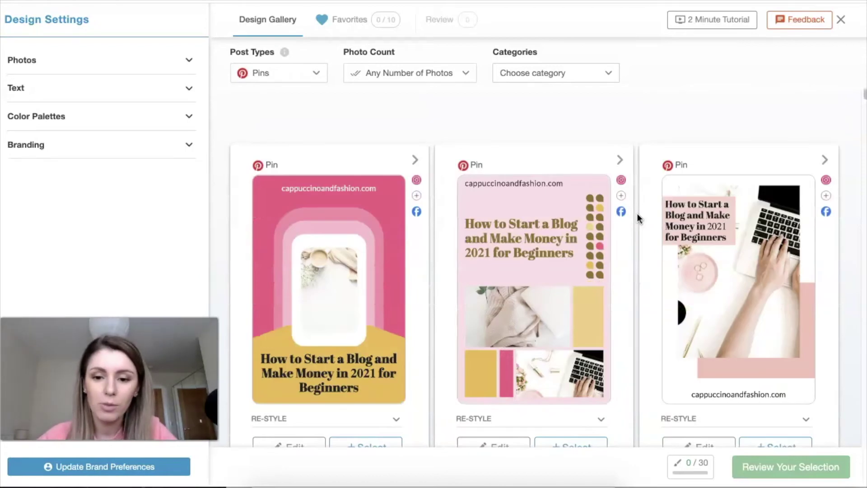
pyautogui.scroll(-1, 638, 213)
pyautogui.scroll(-3, 583, 269)
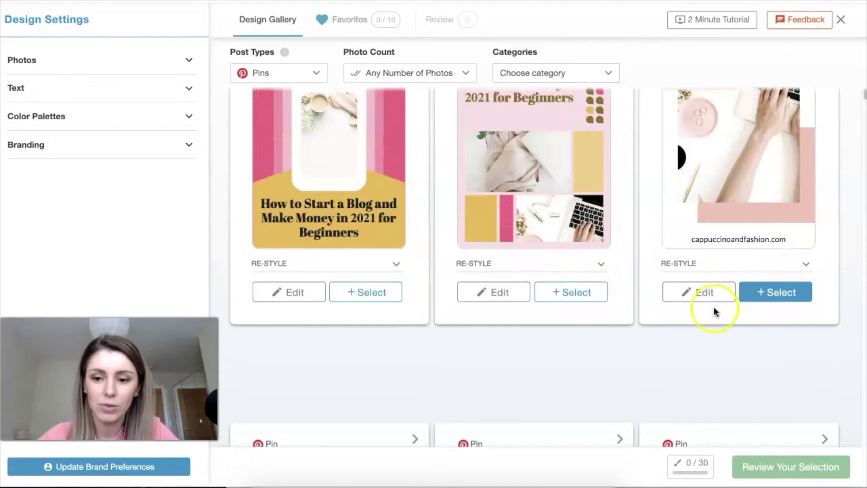
pyautogui.scroll(2, 608, 326)
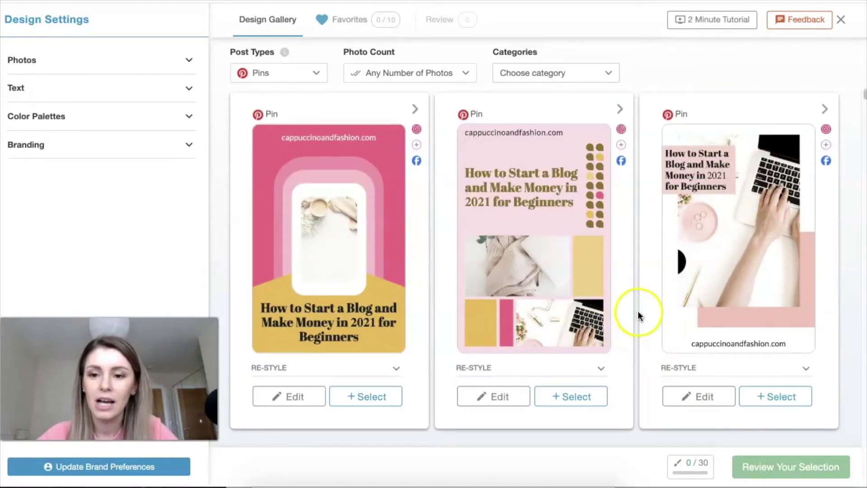
pyautogui.scroll(-8, 637, 311)
pyautogui.scroll(-2, 637, 300)
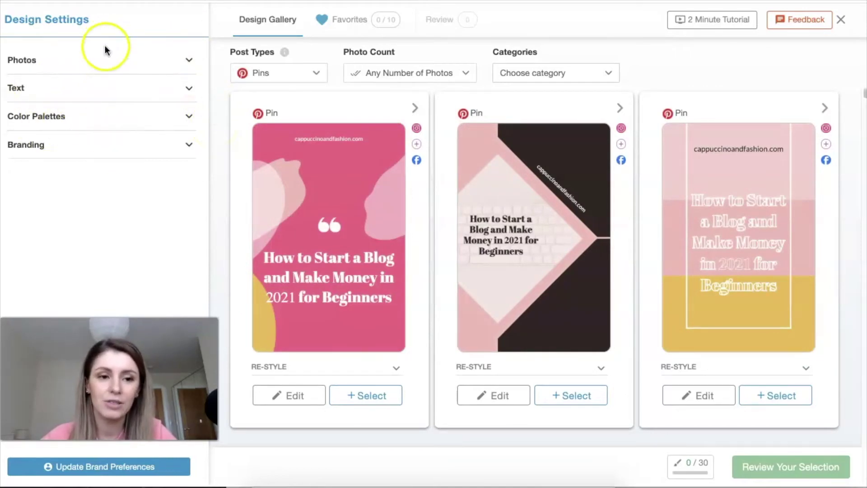
# Preview the Instagram Feed Posts designs instead of Pins.
pyautogui.click(318, 77)
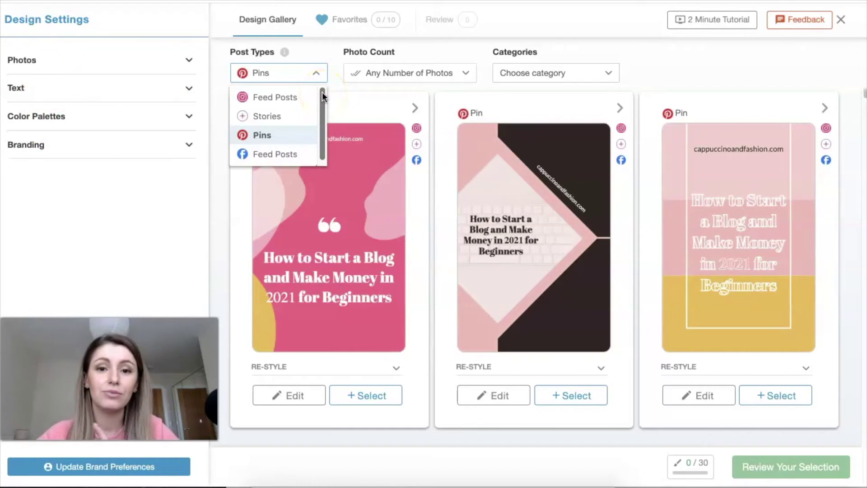
pyautogui.click(324, 60)
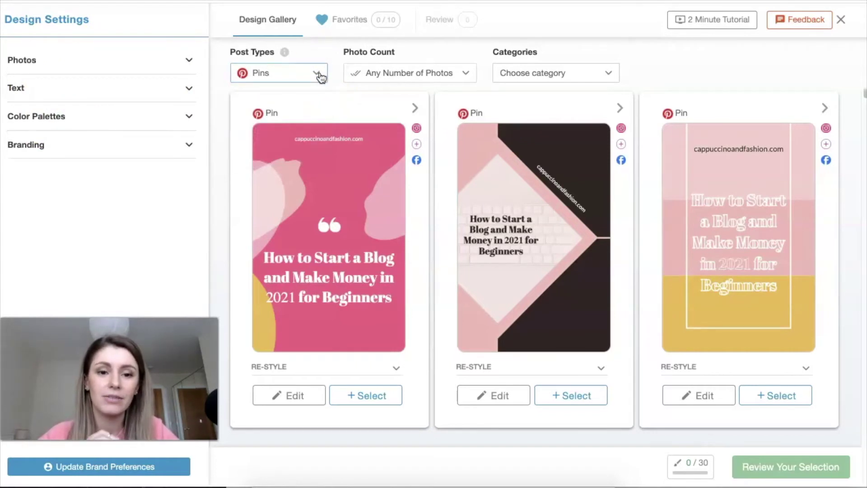
pyautogui.click(320, 77)
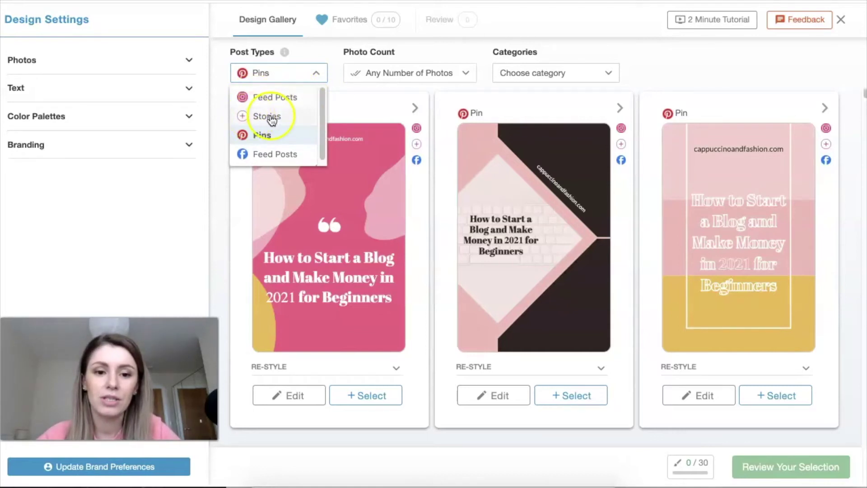
pyautogui.scroll(-1, 284, 159)
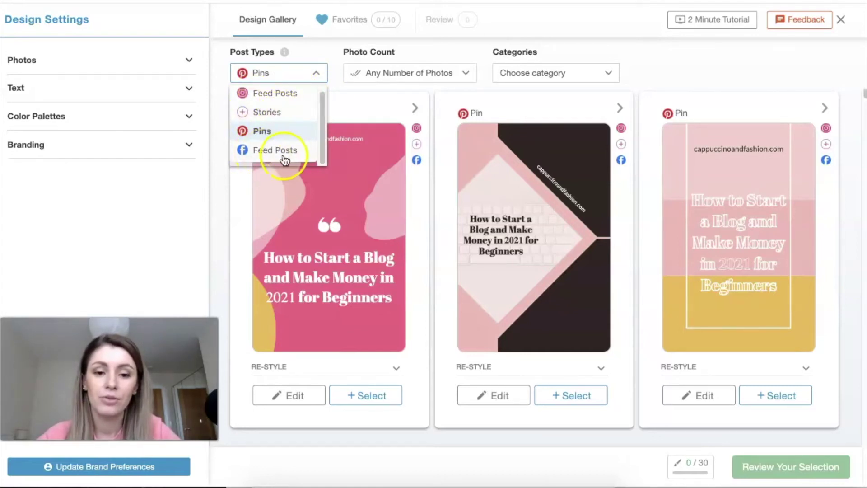
pyautogui.scroll(1, 285, 159)
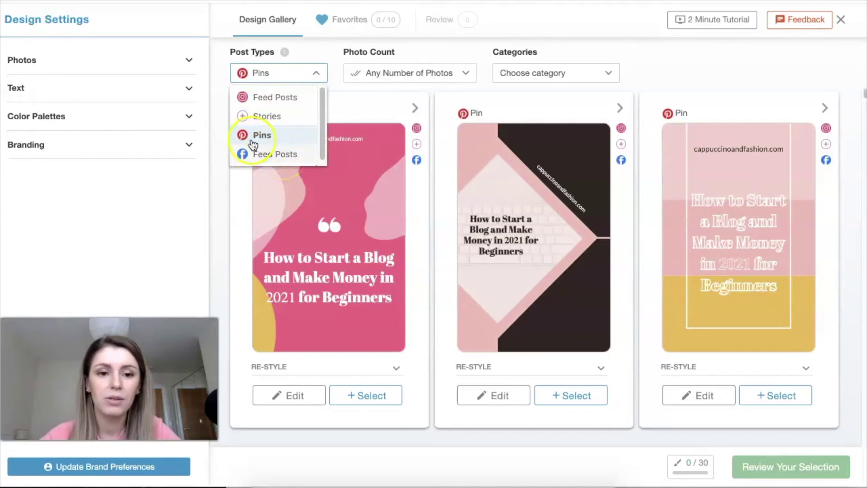
pyautogui.click(284, 97)
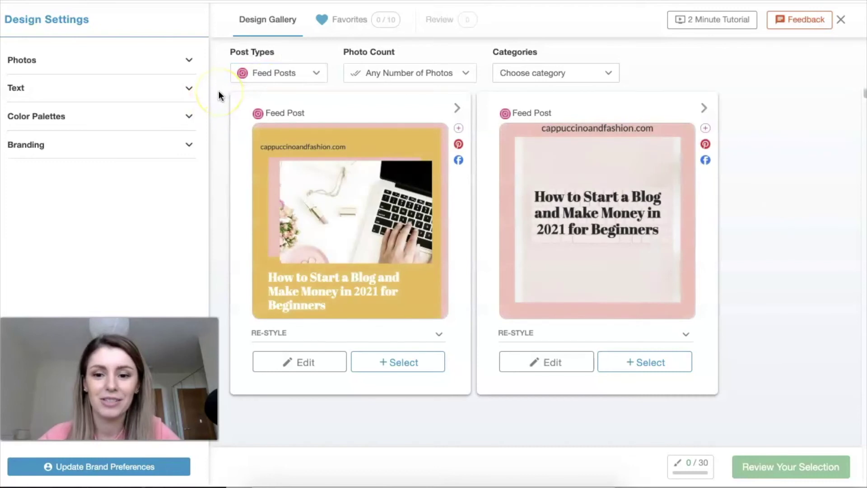
# Preview the Stories and Facebook Feed Posts designs.
pyautogui.click(271, 73)
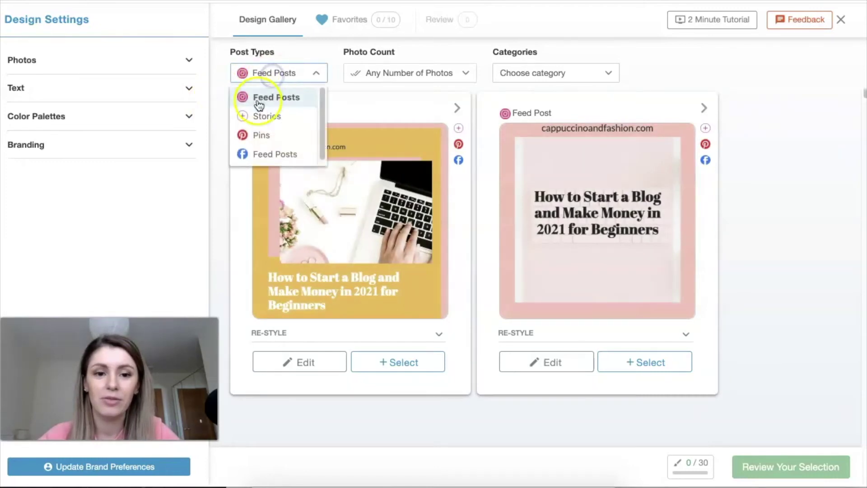
pyautogui.click(264, 116)
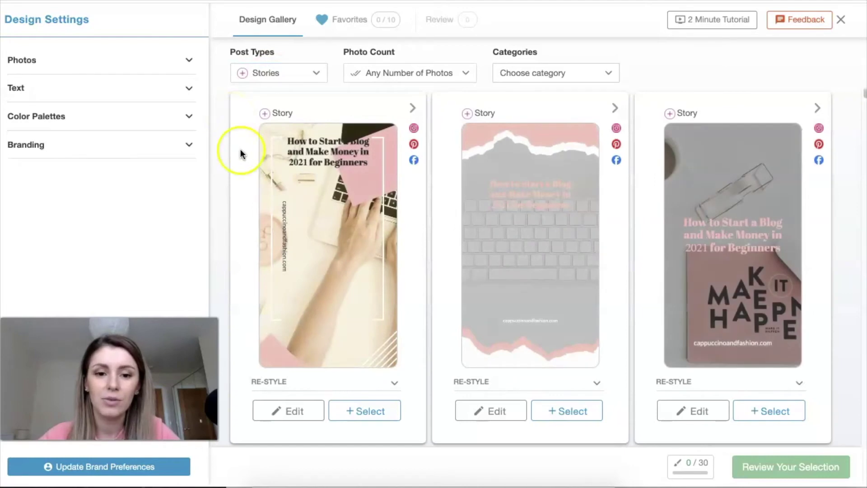
pyautogui.scroll(-9, 271, 169)
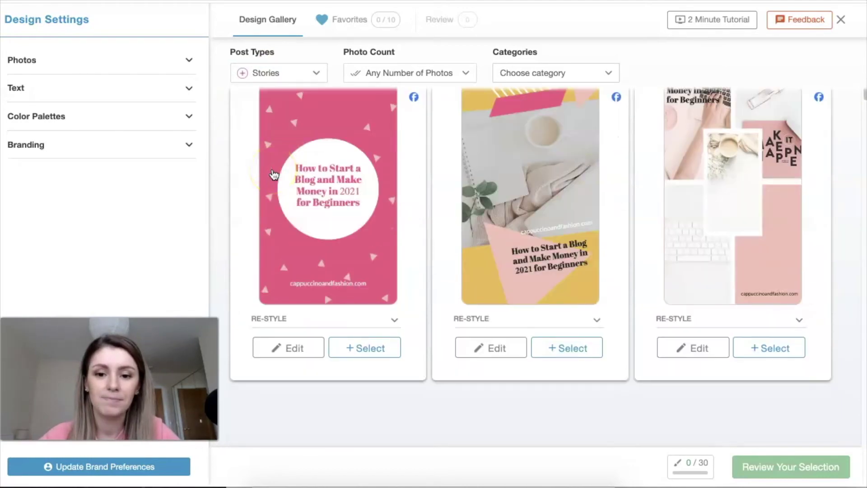
pyautogui.scroll(9, 274, 174)
pyautogui.click(291, 75)
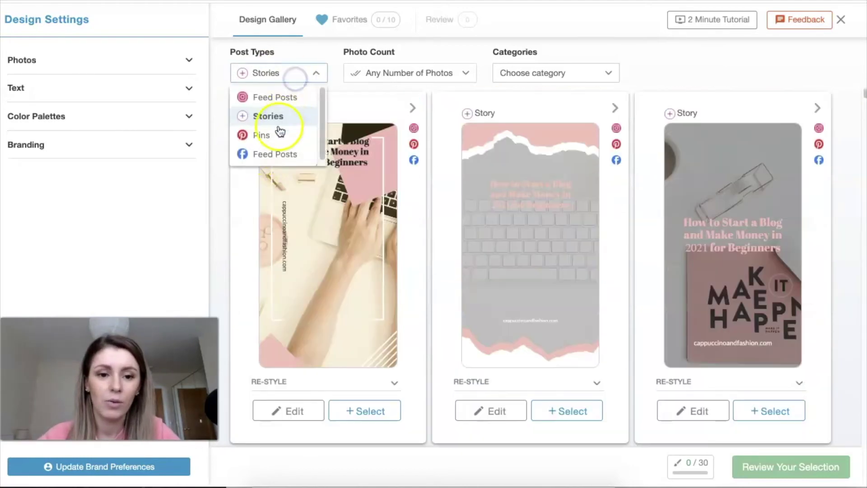
pyautogui.click(275, 154)
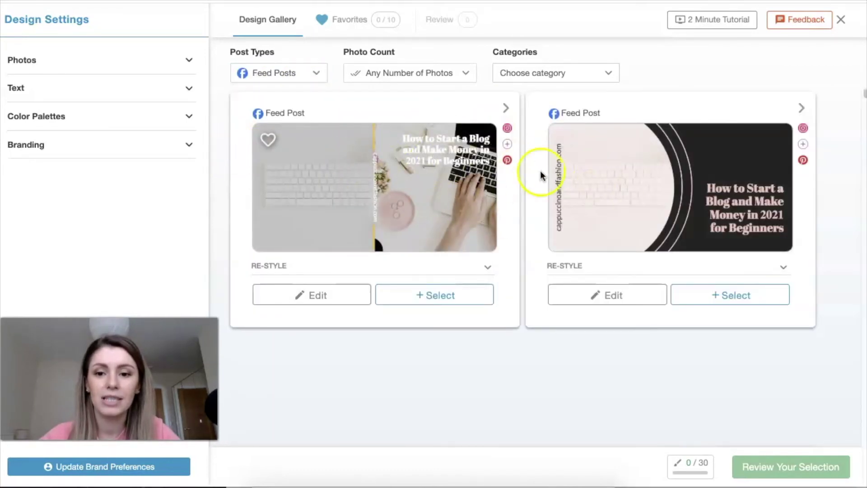
# Return to Pin designs and filter them to the Blog Post content category.
pyautogui.click(306, 73)
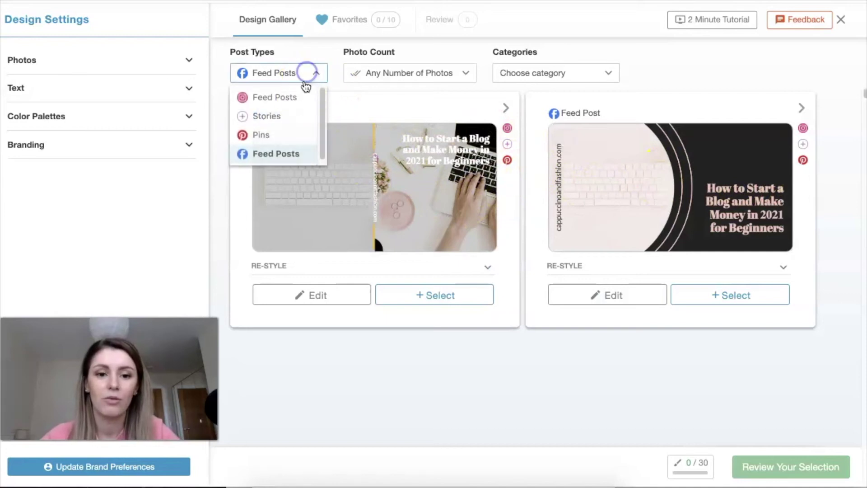
pyautogui.click(278, 136)
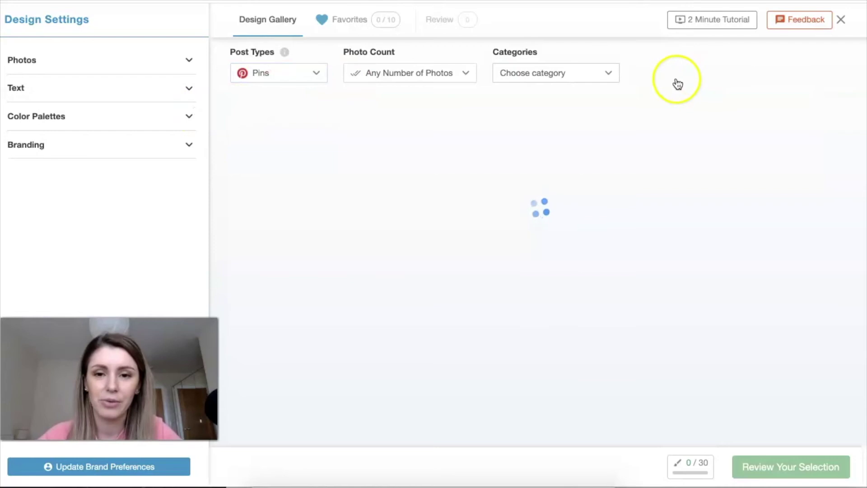
pyautogui.click(466, 74)
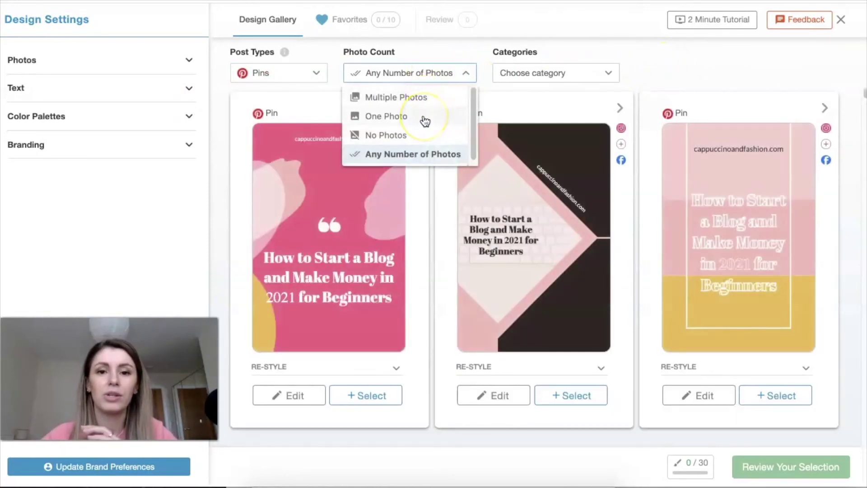
pyautogui.click(436, 141)
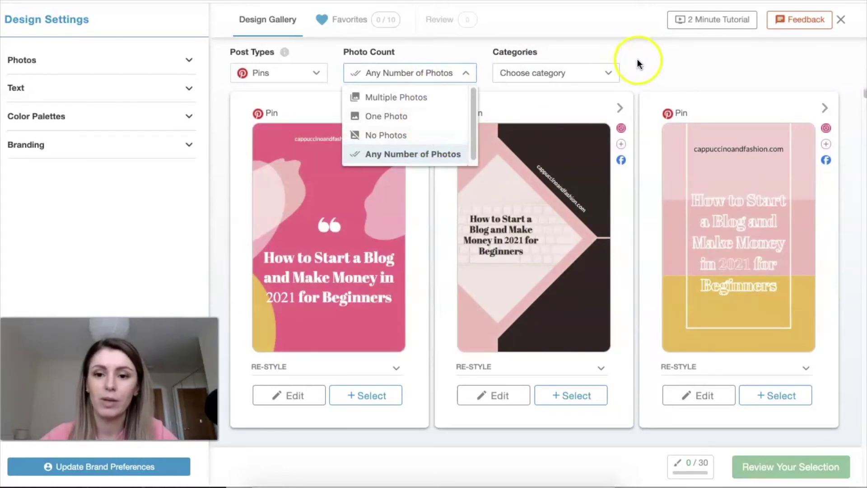
pyautogui.click(587, 73)
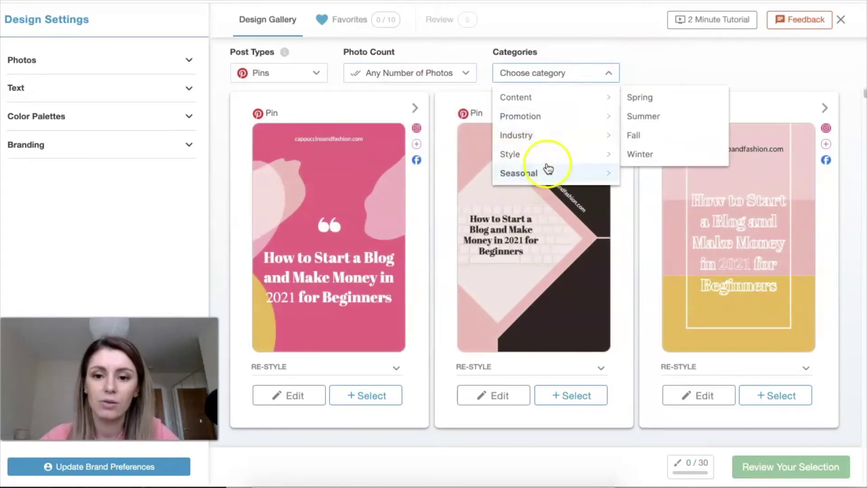
pyautogui.moveTo(547, 105)
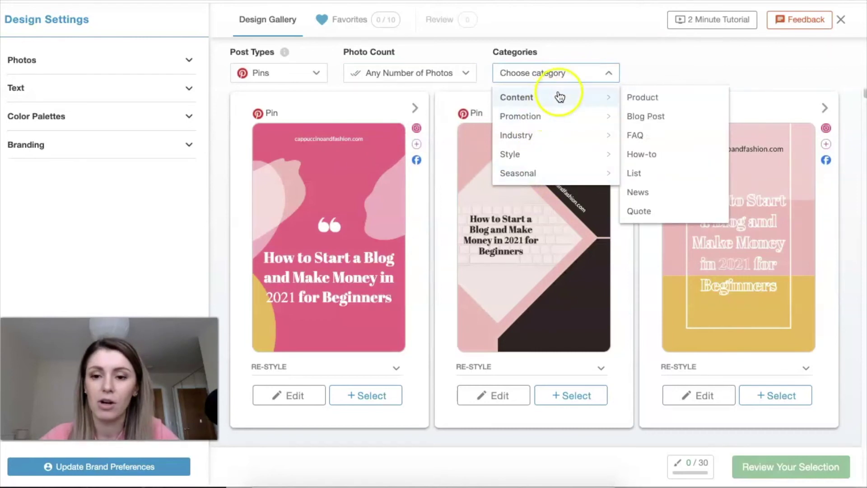
pyautogui.click(649, 118)
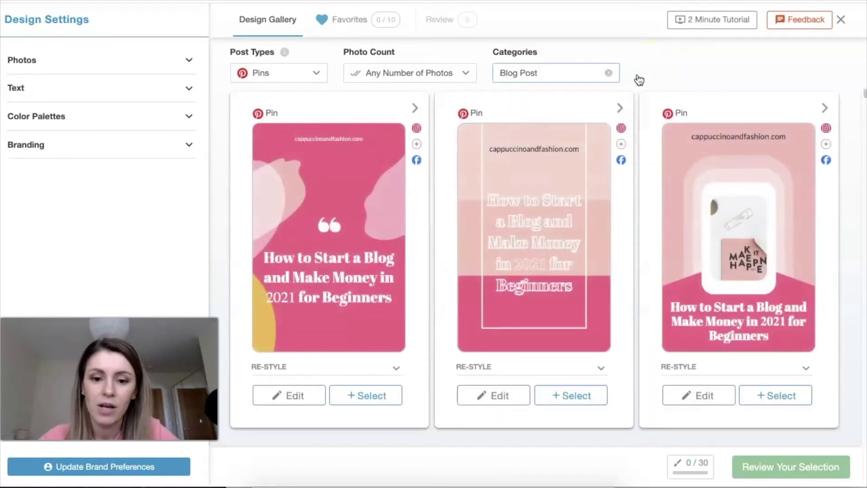
# Select the middle Blog Post Pin for review.
pyautogui.scroll(-5, 667, 283)
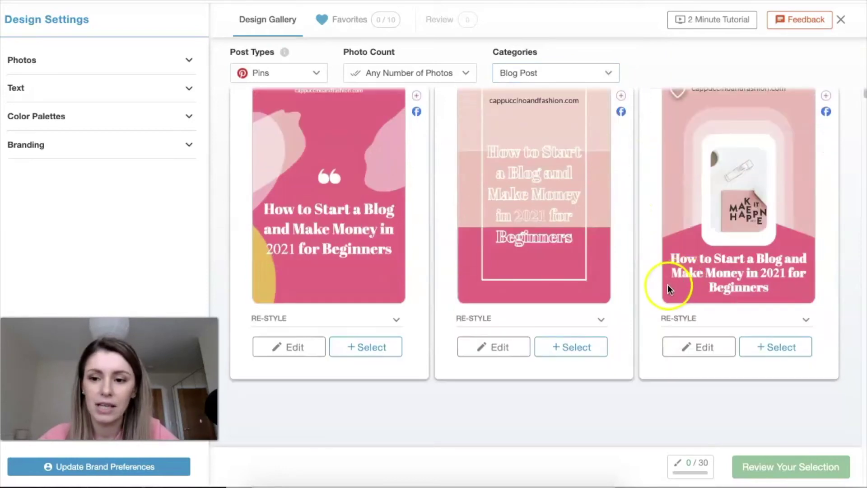
pyautogui.scroll(-5, 645, 291)
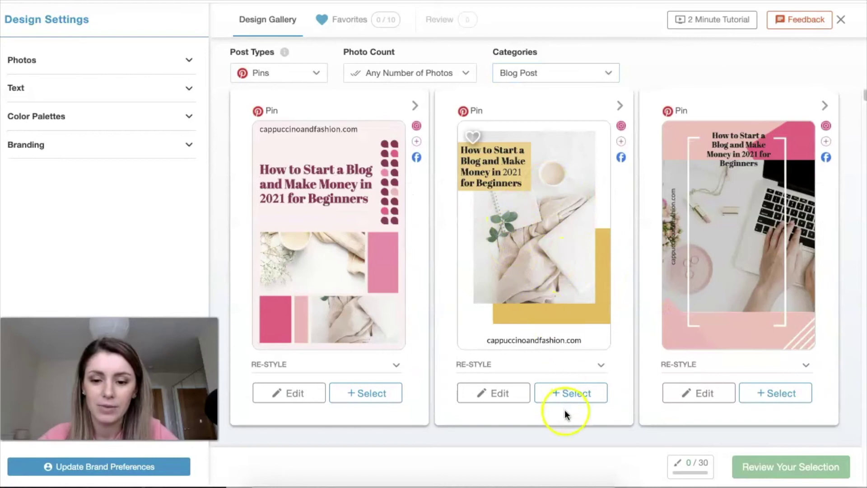
pyautogui.click(573, 393)
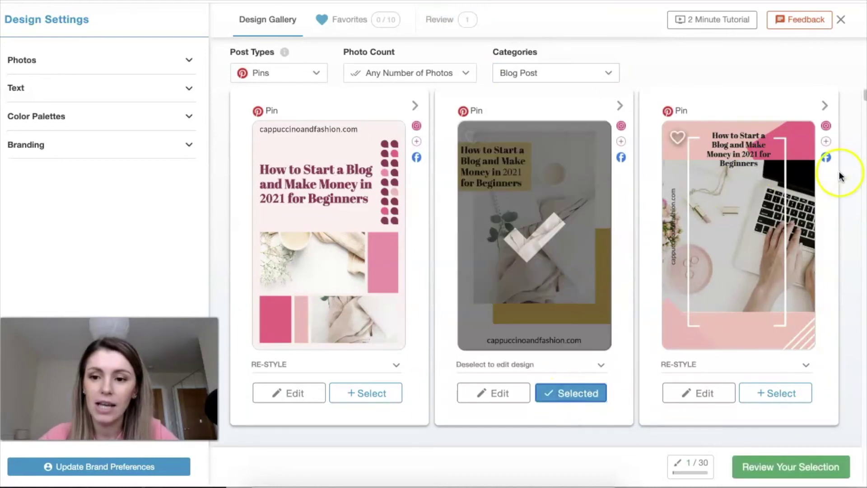
# Open the yellow wave Pin for editing.
pyautogui.scroll(-8, 842, 196)
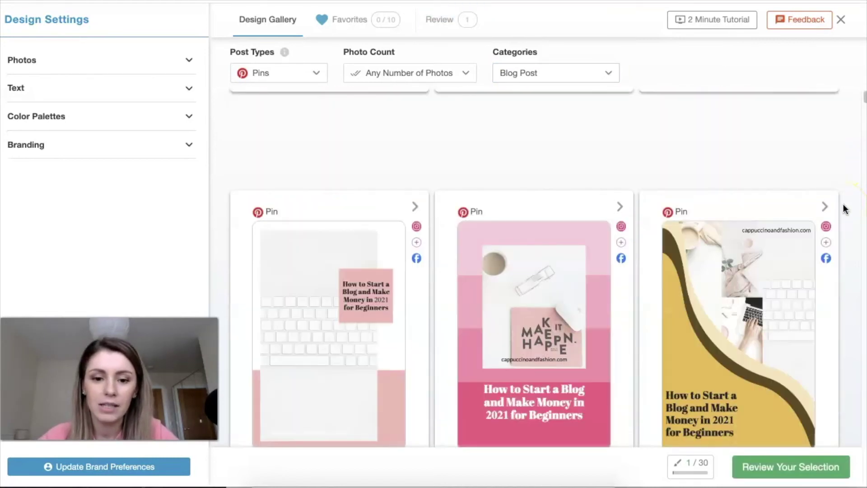
pyautogui.scroll(-3, 843, 204)
pyautogui.scroll(1, 758, 170)
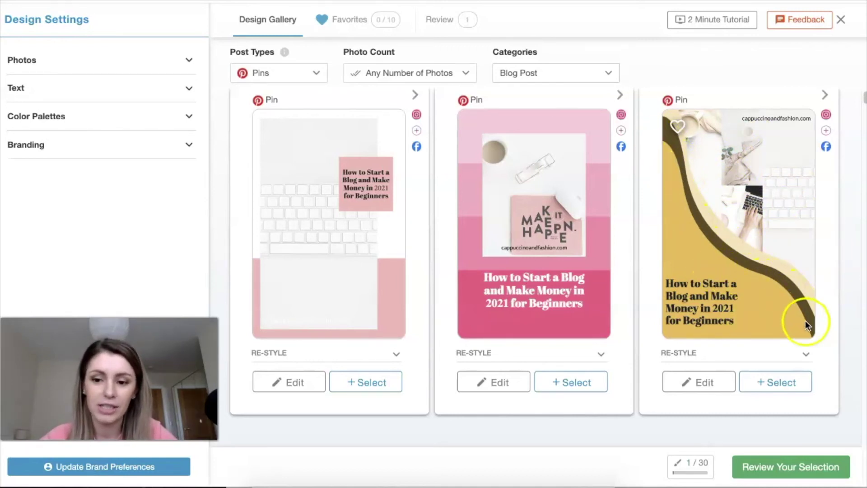
pyautogui.click(703, 383)
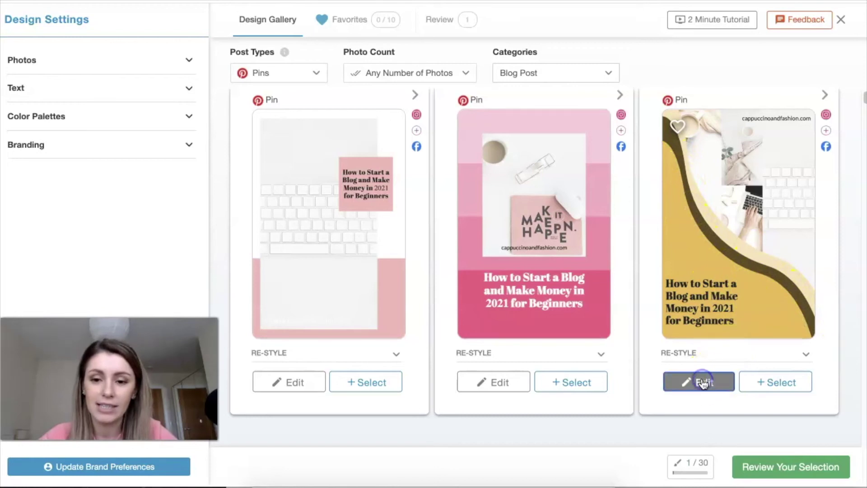
# Recolour the brown curved stripe to the light-pink swatch #F8B7B6.
pyautogui.click(448, 284)
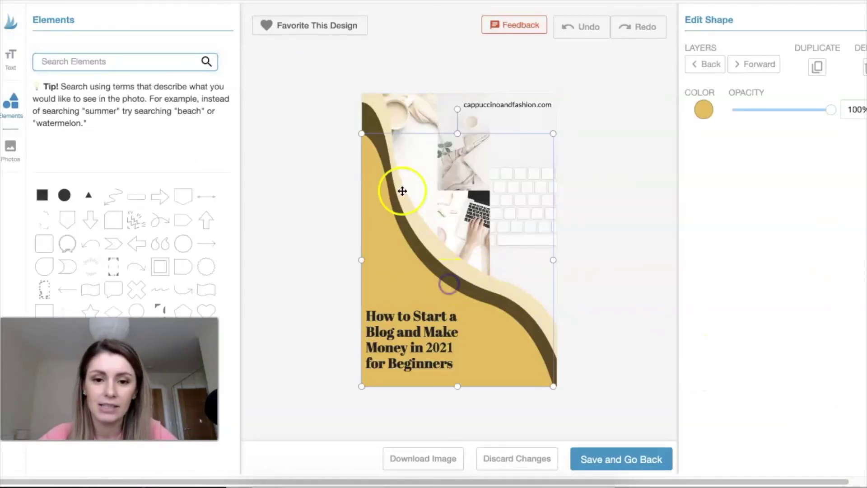
pyautogui.click(365, 112)
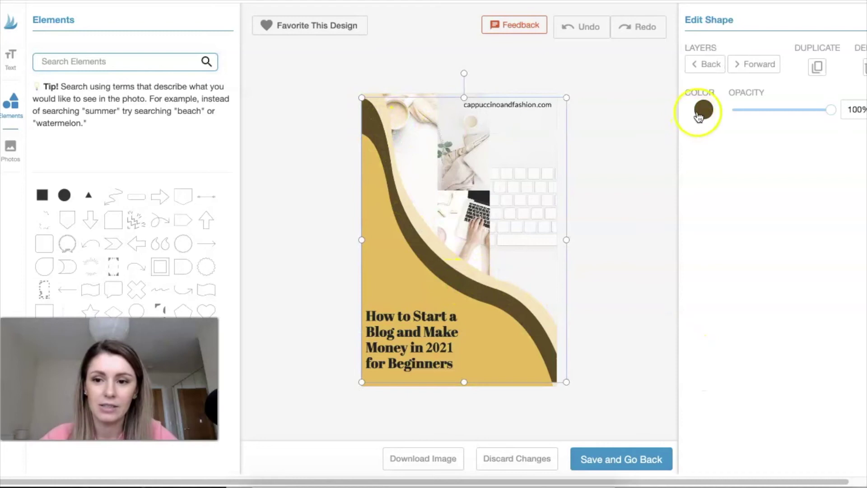
pyautogui.click(704, 110)
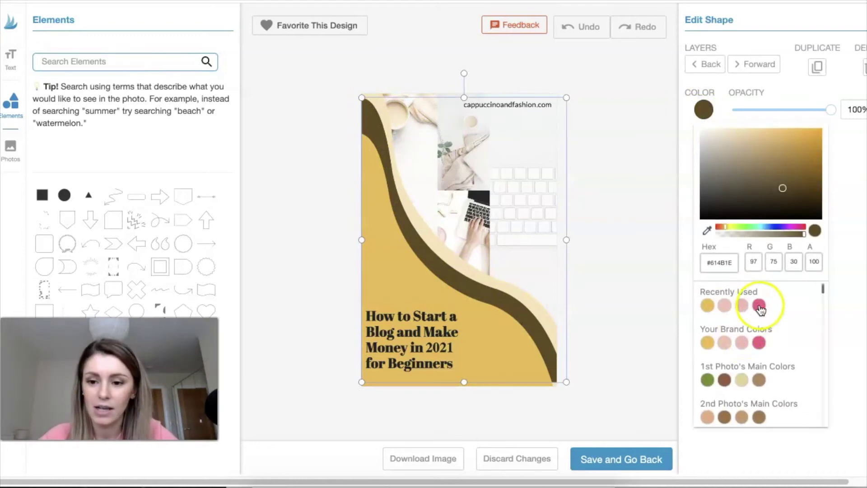
pyautogui.click(759, 306)
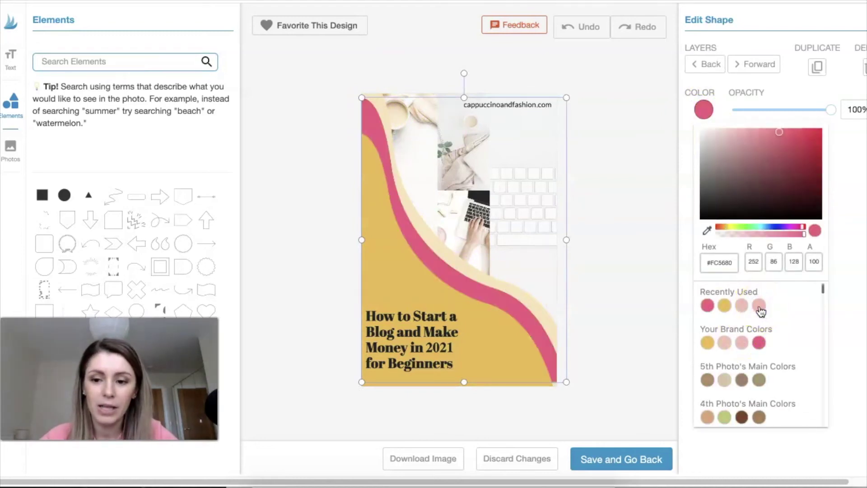
pyautogui.click(744, 306)
pyautogui.click(742, 306)
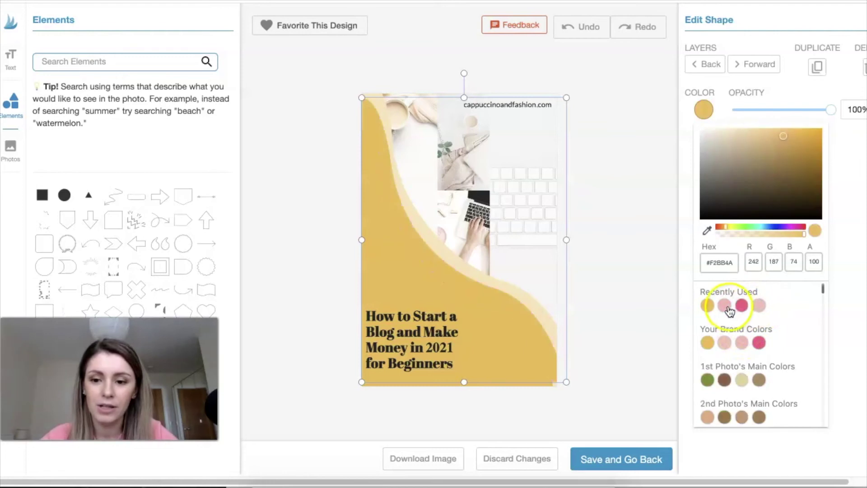
pyautogui.click(727, 307)
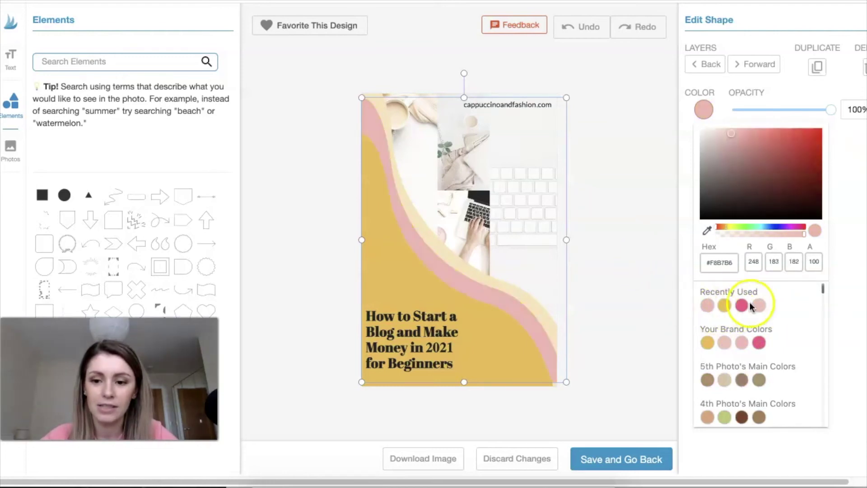
# Check the title's font list, leaving Abril Fatface unchanged, and clear the selection.
pyautogui.click(636, 203)
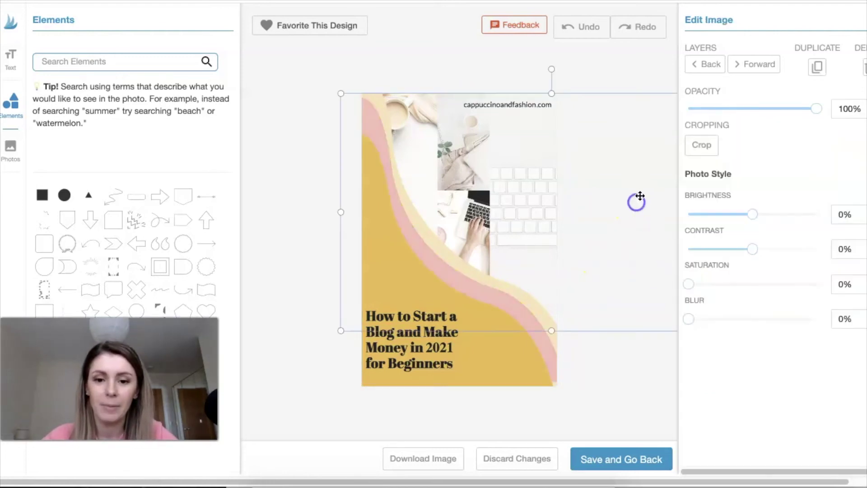
pyautogui.click(421, 365)
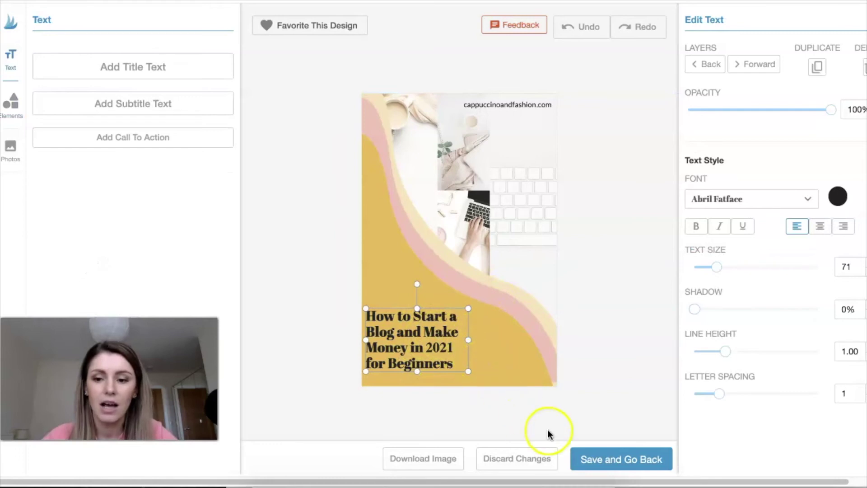
pyautogui.click(741, 200)
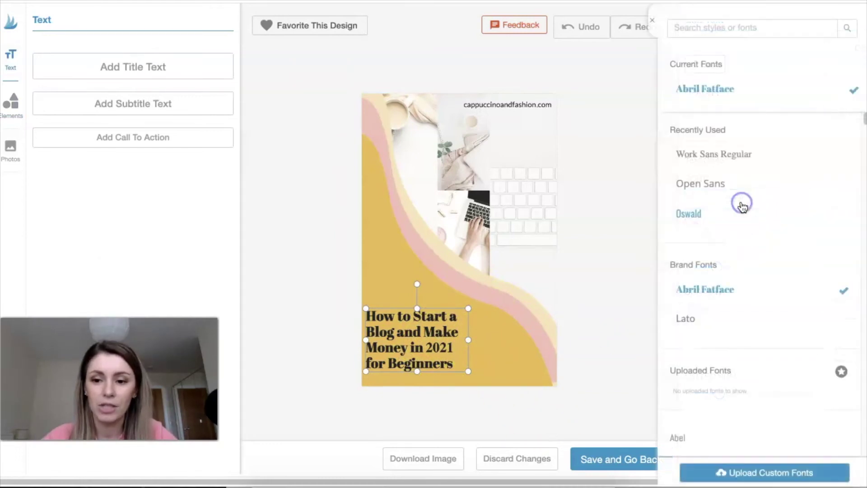
pyautogui.click(617, 195)
pyautogui.click(499, 69)
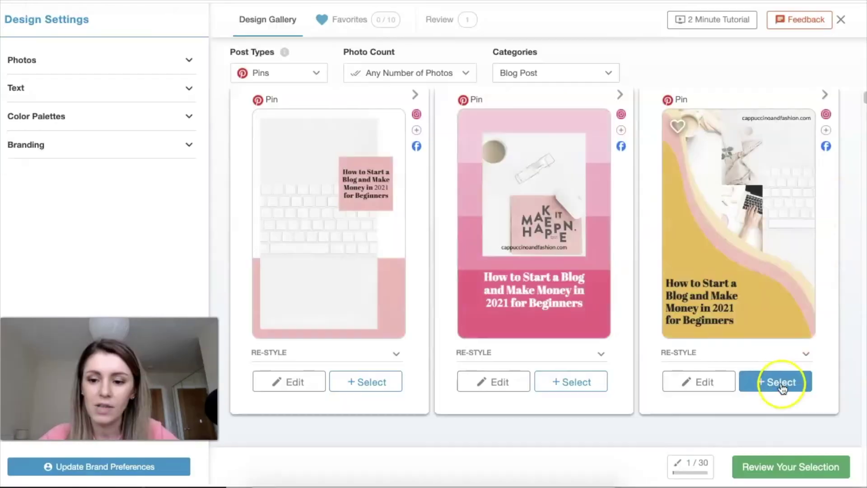
# Select the edited yellow curve Pin, the pink hexagon Pin and the pink circle Pin.
pyautogui.click(779, 384)
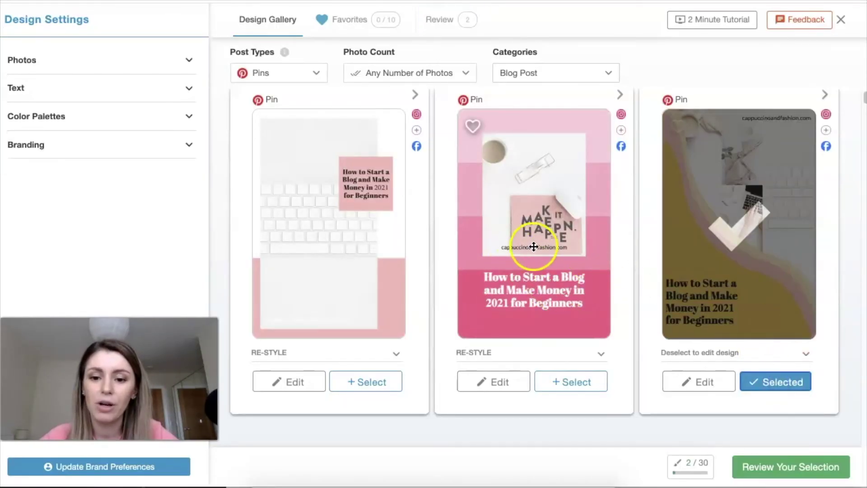
pyautogui.scroll(-5, 841, 252)
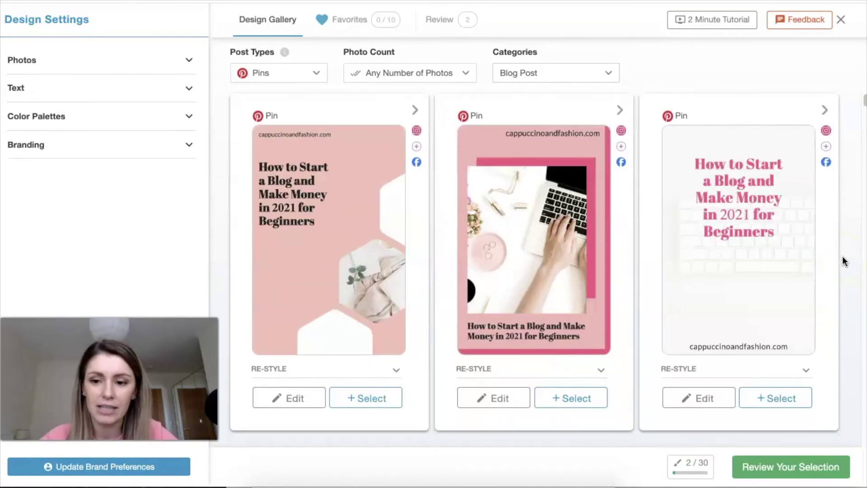
pyautogui.scroll(-1, 842, 257)
pyautogui.scroll(2, 842, 257)
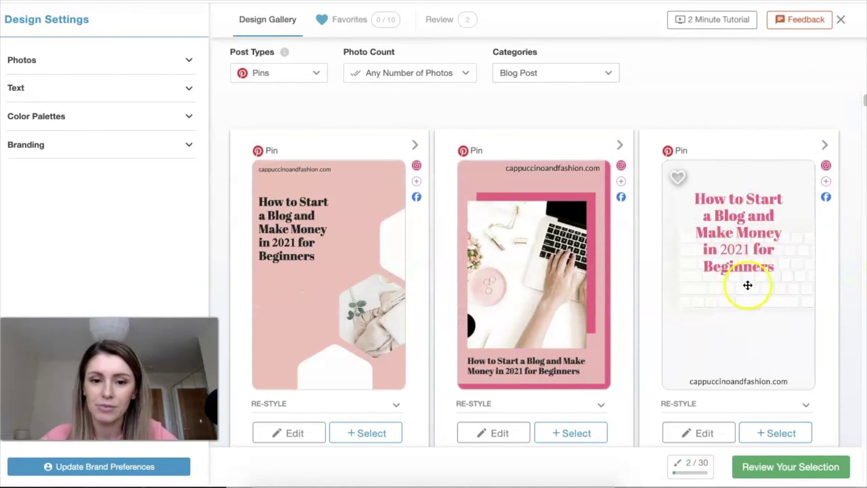
pyautogui.scroll(-2, 315, 207)
pyautogui.scroll(1, 354, 227)
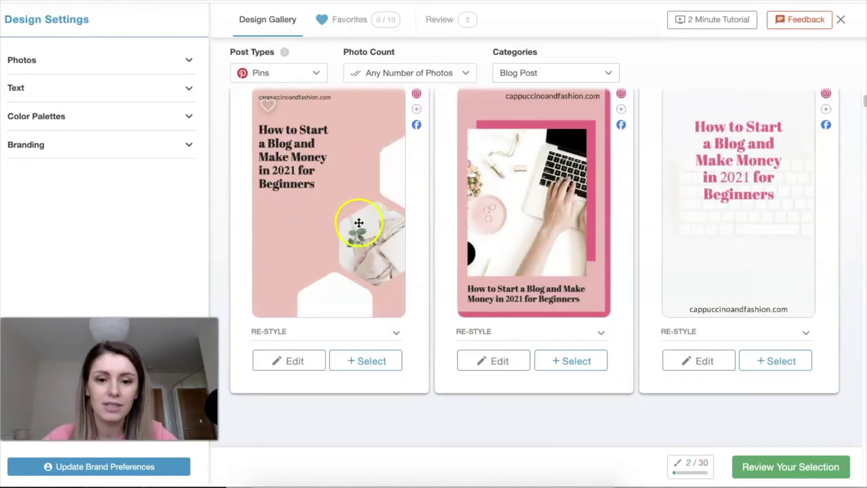
pyautogui.click(367, 361)
pyautogui.scroll(-5, 428, 282)
pyautogui.scroll(-7, 429, 283)
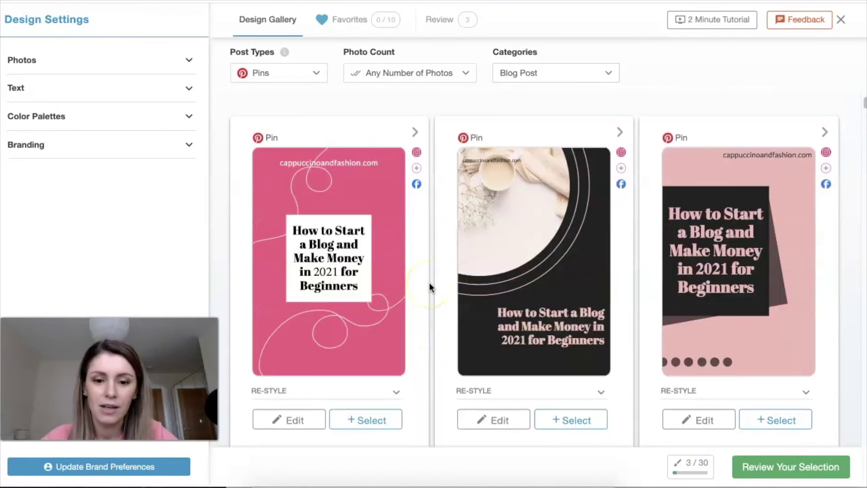
pyautogui.scroll(-5, 429, 282)
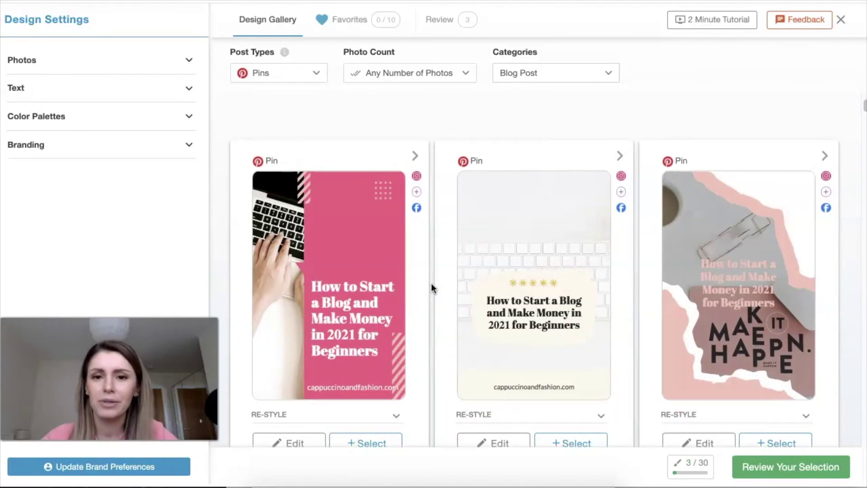
pyautogui.scroll(-8, 431, 283)
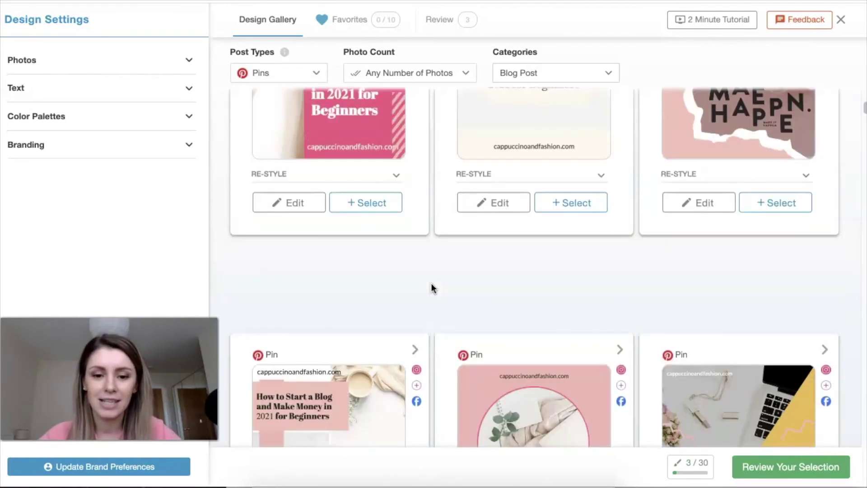
pyautogui.scroll(-3, 431, 283)
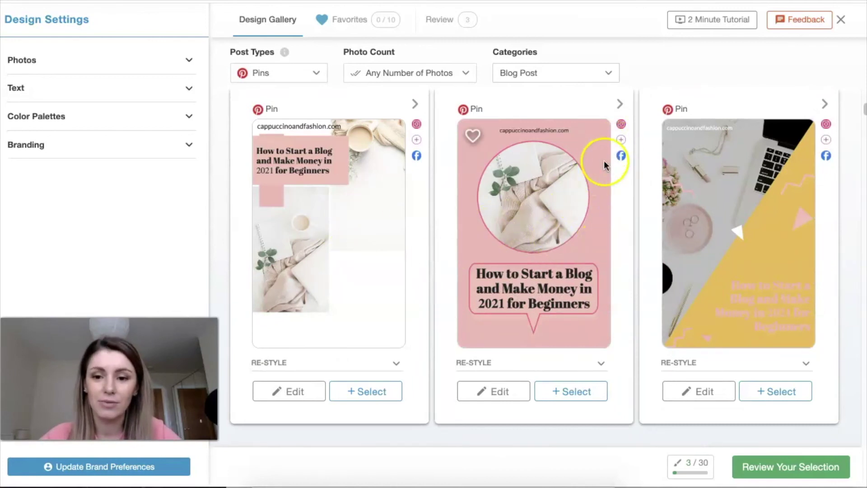
pyautogui.click(563, 405)
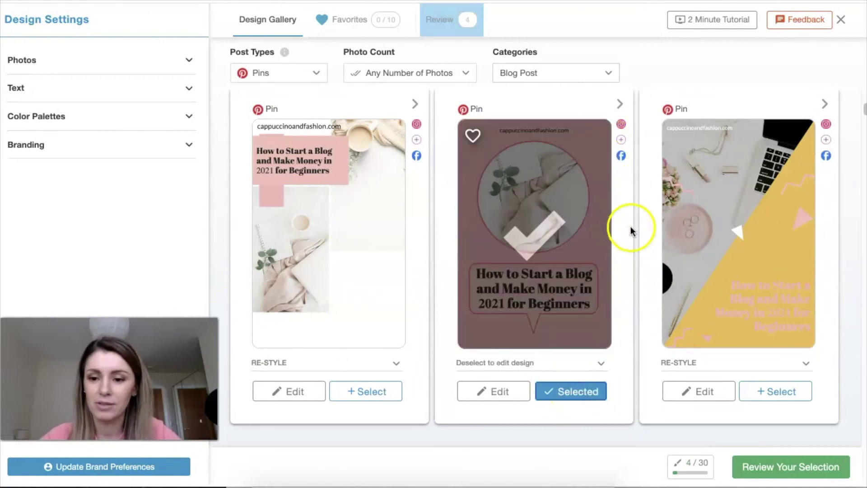
pyautogui.scroll(-7, 641, 228)
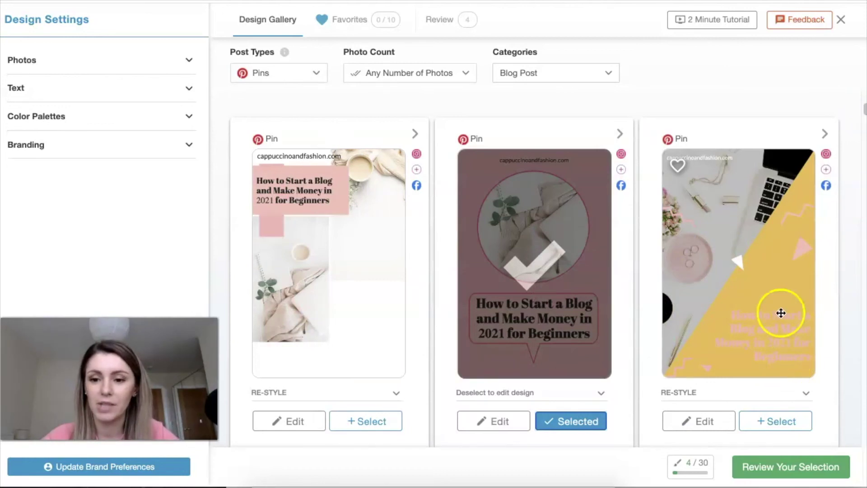
# Change the yellow diagonal Pin's title text from pale pink to white and save.
pyautogui.click(708, 423)
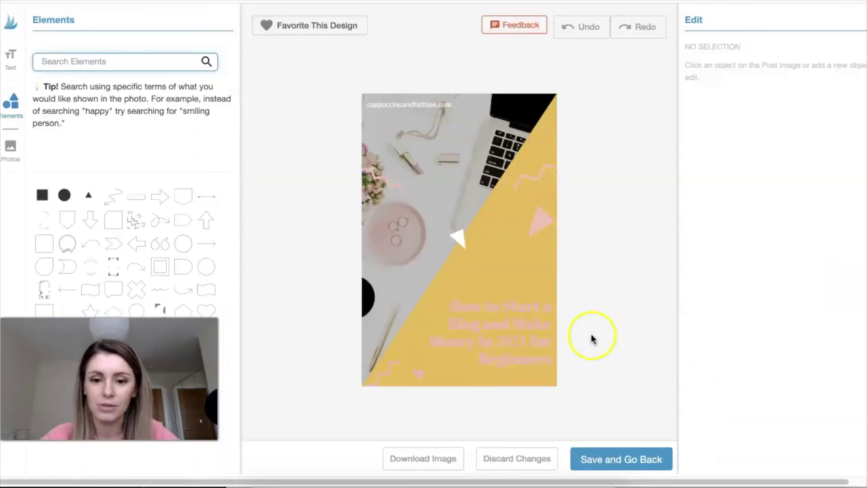
pyautogui.click(509, 320)
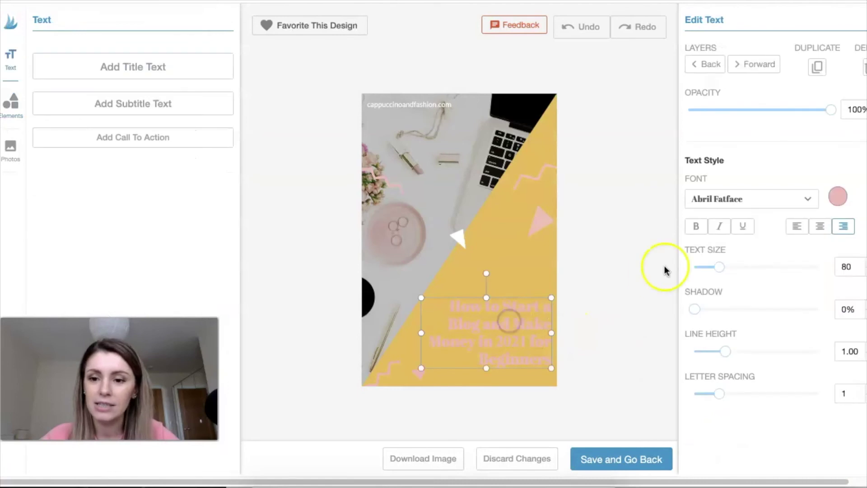
pyautogui.click(835, 197)
pyautogui.moveTo(711, 27); pyautogui.dragTo(704, 15)
pyautogui.click(658, 253)
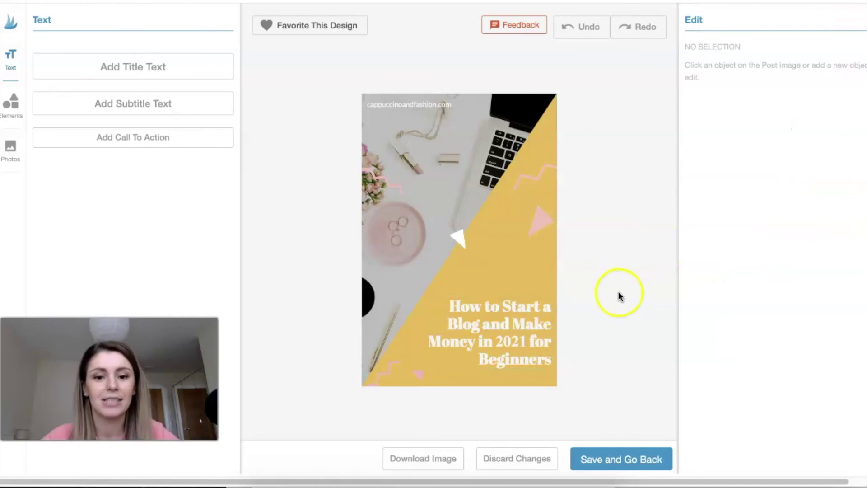
pyautogui.click(578, 454)
pyautogui.scroll(-4, 639, 274)
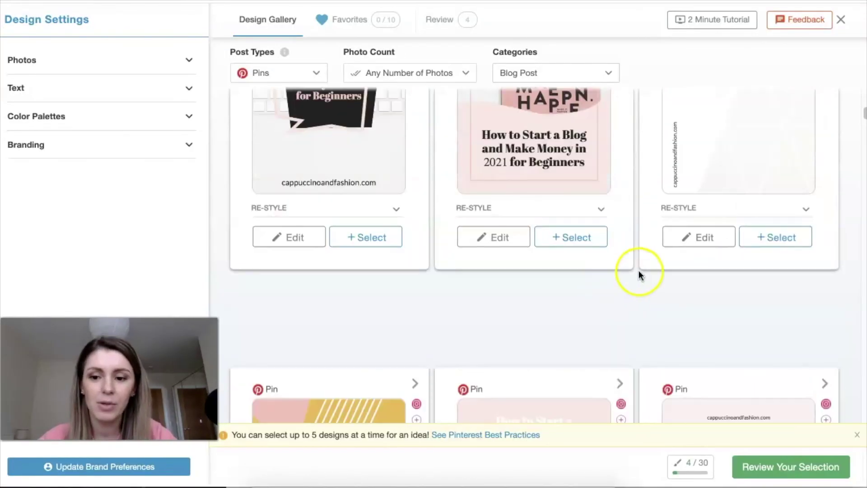
pyautogui.scroll(-5, 639, 274)
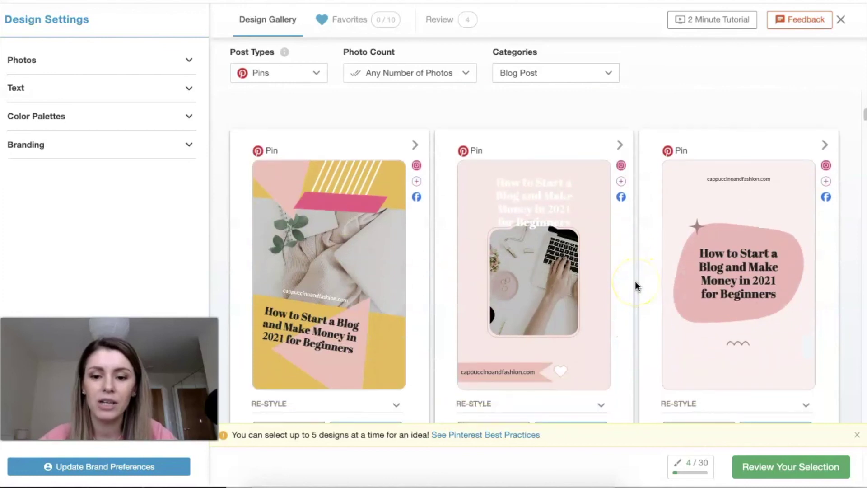
pyautogui.scroll(-1, 634, 281)
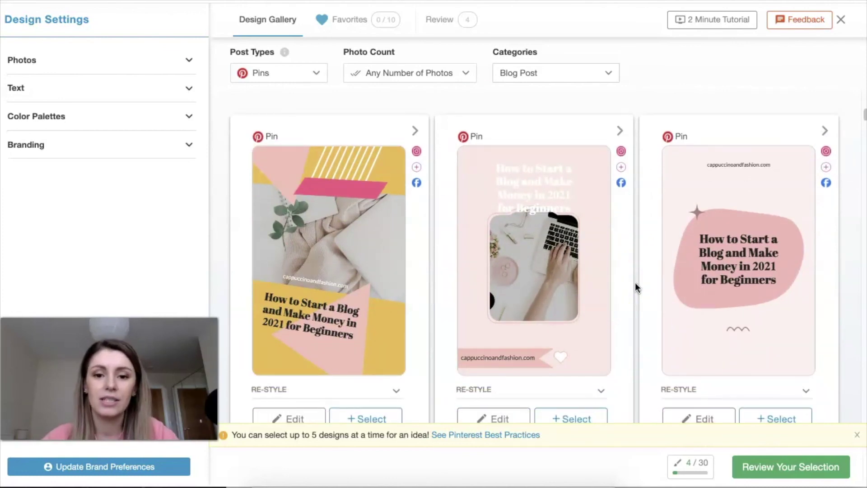
pyautogui.scroll(-4, 634, 283)
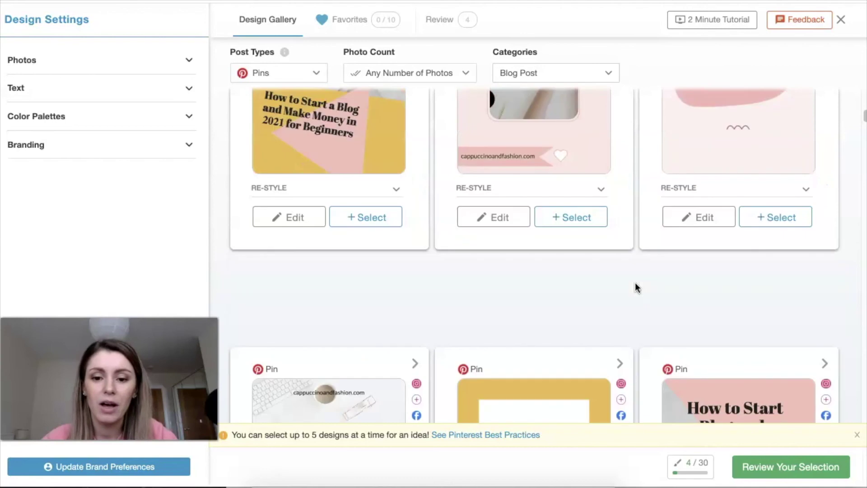
pyautogui.scroll(2, 634, 282)
pyautogui.scroll(-4, 618, 291)
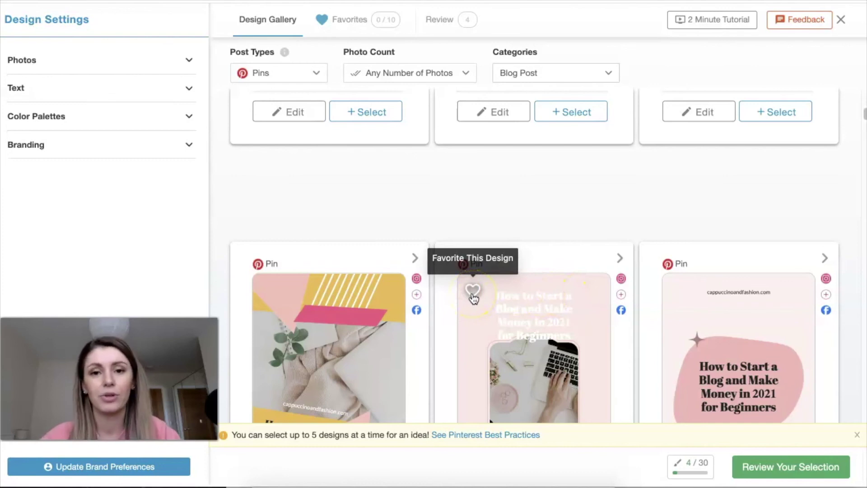
pyautogui.scroll(-1, 641, 226)
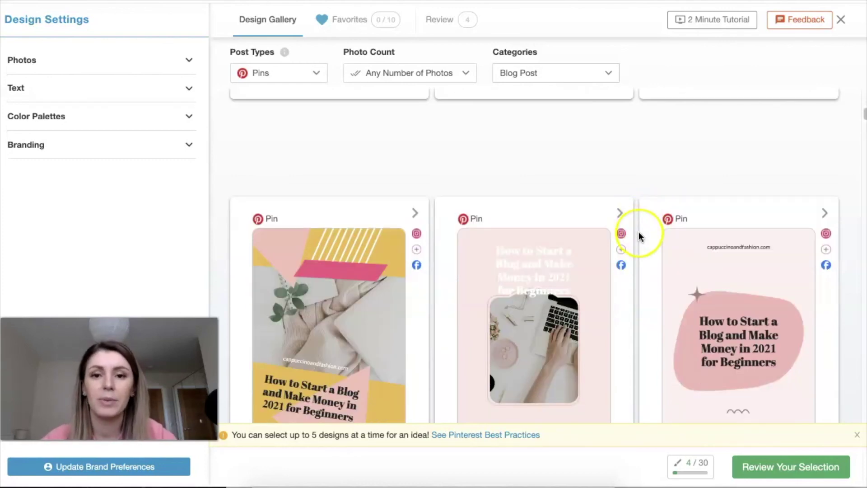
pyautogui.scroll(-5, 638, 231)
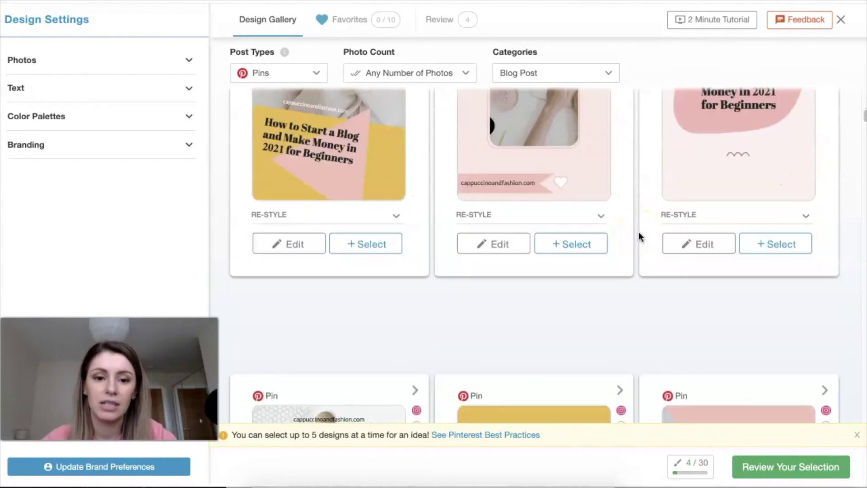
pyautogui.scroll(-6, 639, 231)
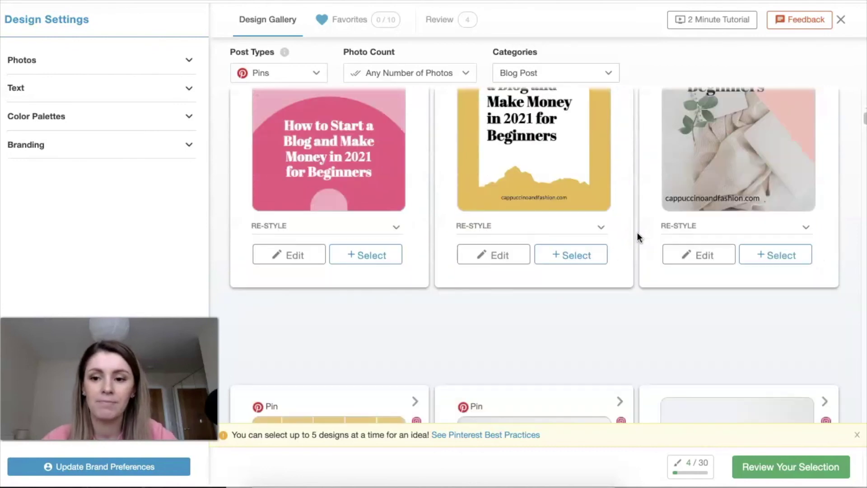
pyautogui.scroll(-13, 637, 232)
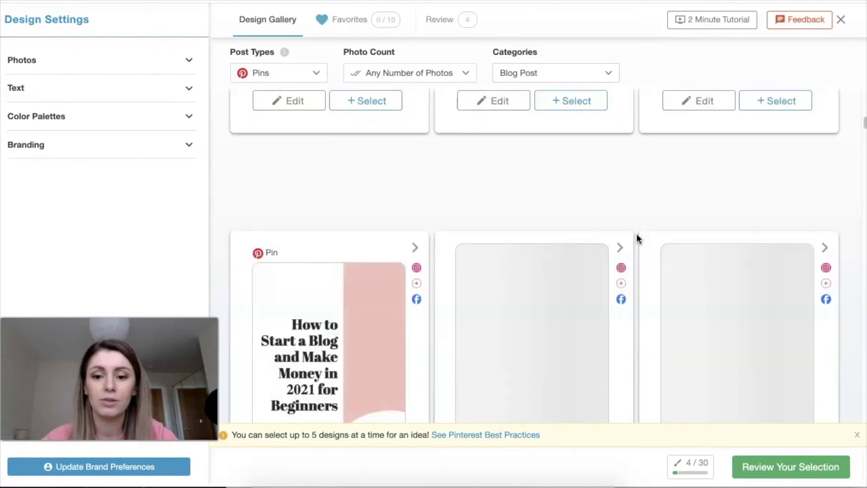
pyautogui.scroll(-4, 635, 234)
pyautogui.scroll(1, 636, 234)
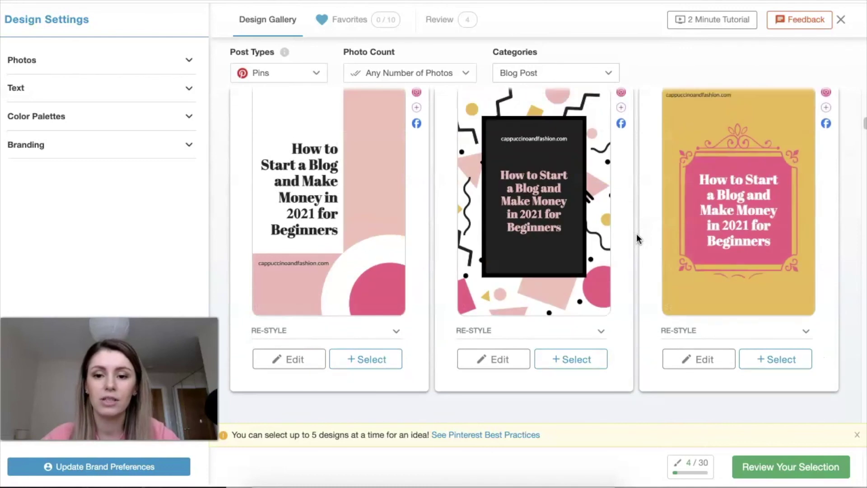
pyautogui.scroll(2, 636, 234)
pyautogui.scroll(-1, 637, 235)
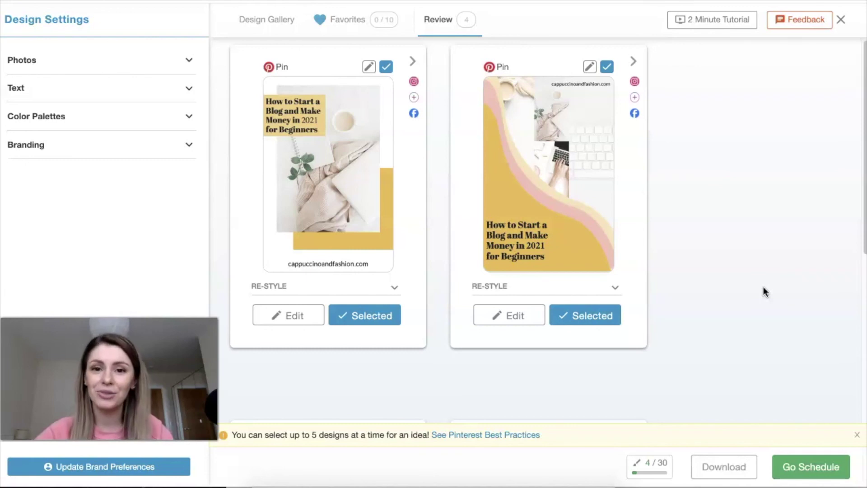
# Scroll through the four selected Pin designs in the Review tab.
pyautogui.scroll(-1, 784, 269)
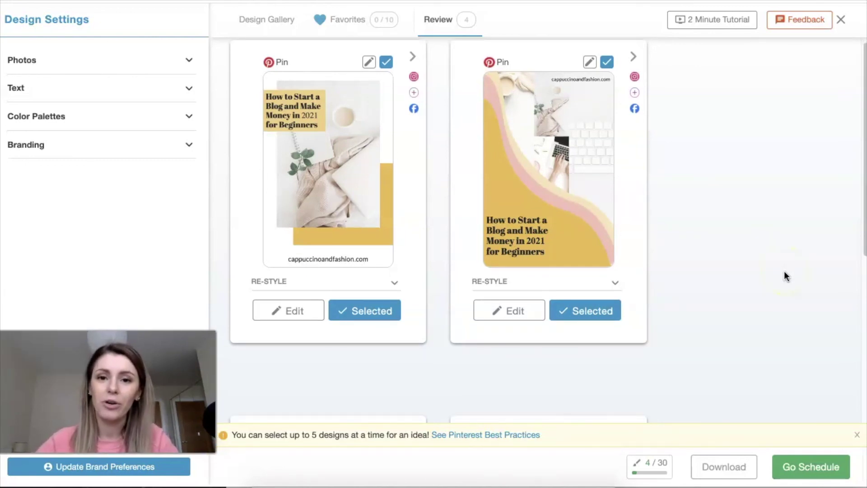